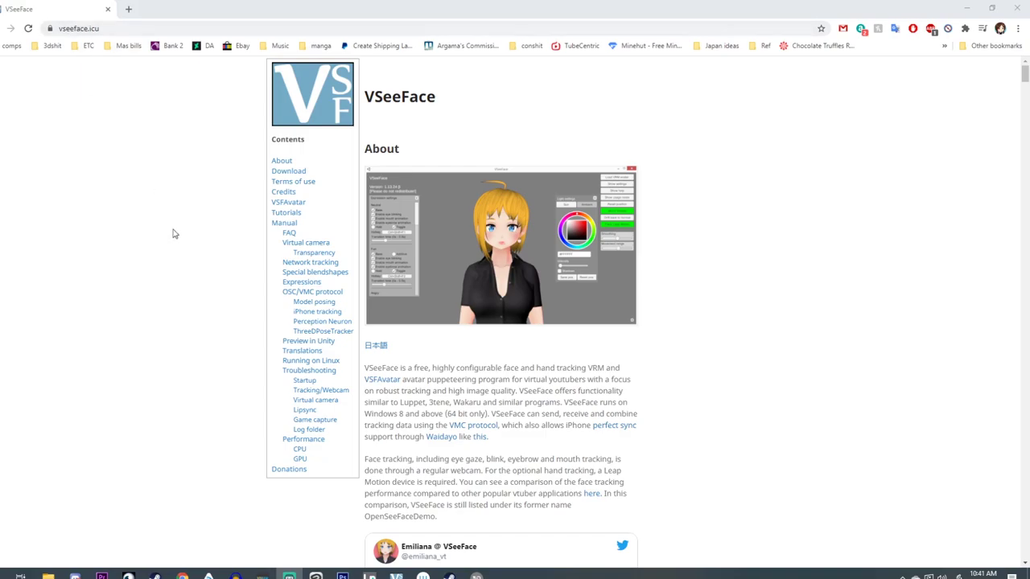
- Find the Download section of the VSeeFace website, download the VSeeFace zip archive, and get the browser window out of the way
{"action": "scroll", "coordinate": [171, 283], "scroll_direction": "down", "scroll_amount": 9}
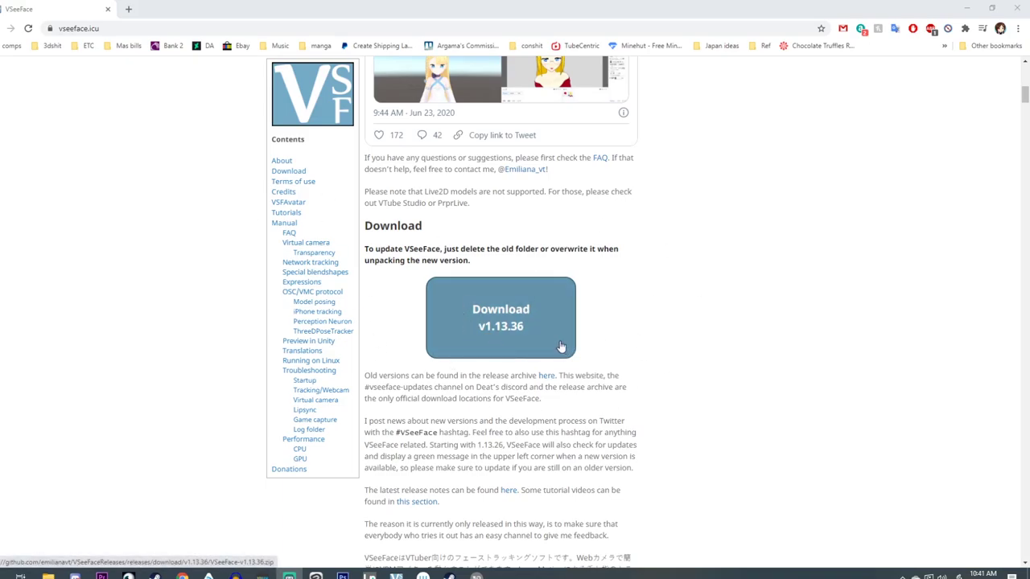
{"action": "scroll", "coordinate": [698, 378], "scroll_direction": "down", "scroll_amount": 3}
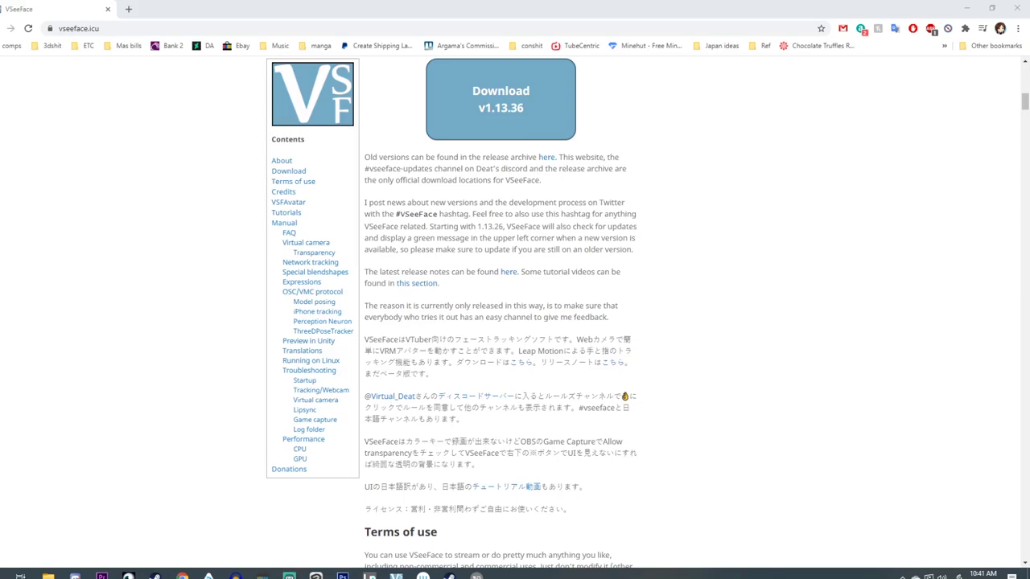
{"action": "left_click_drag", "start_coordinate": [684, 161], "coordinate": [700, 165]}
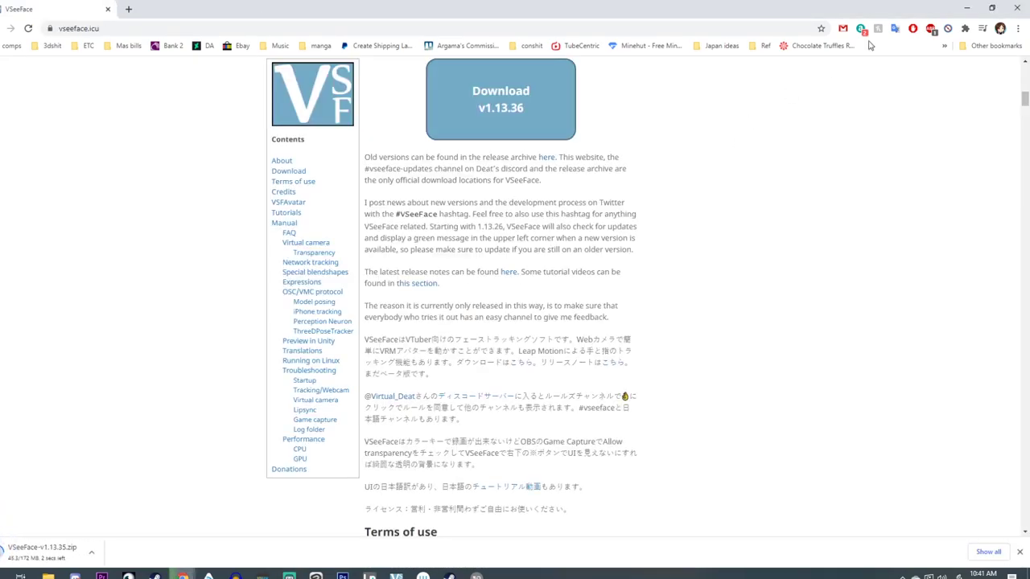
{"action": "left_click", "coordinate": [967, 7]}
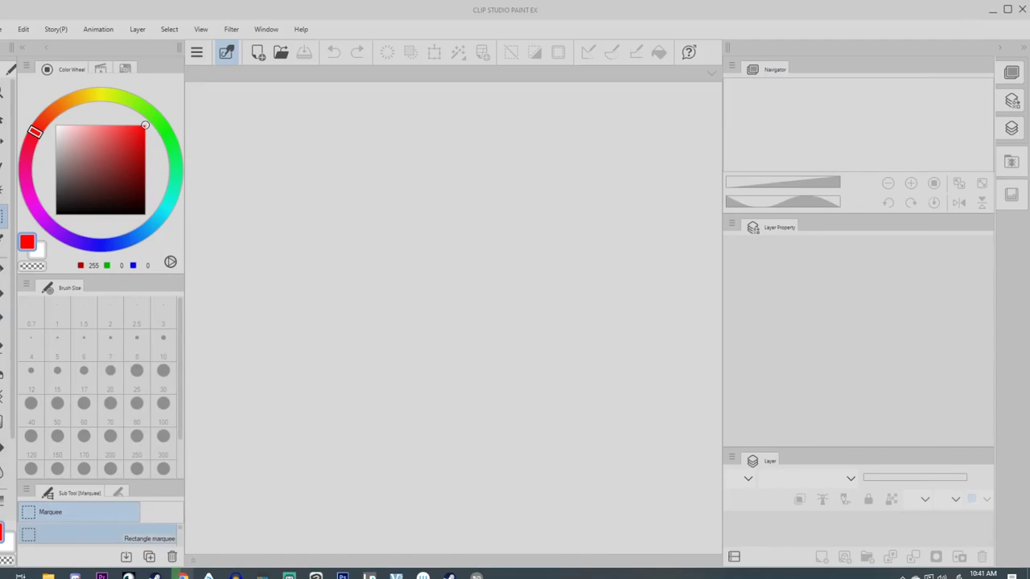
- Locate VSeeFace.exe in the VSeeFace folder of the downloaded VSeeFace-v1.13.35.zip and launch VSeeFace
{"action": "key", "text": "super+e"}
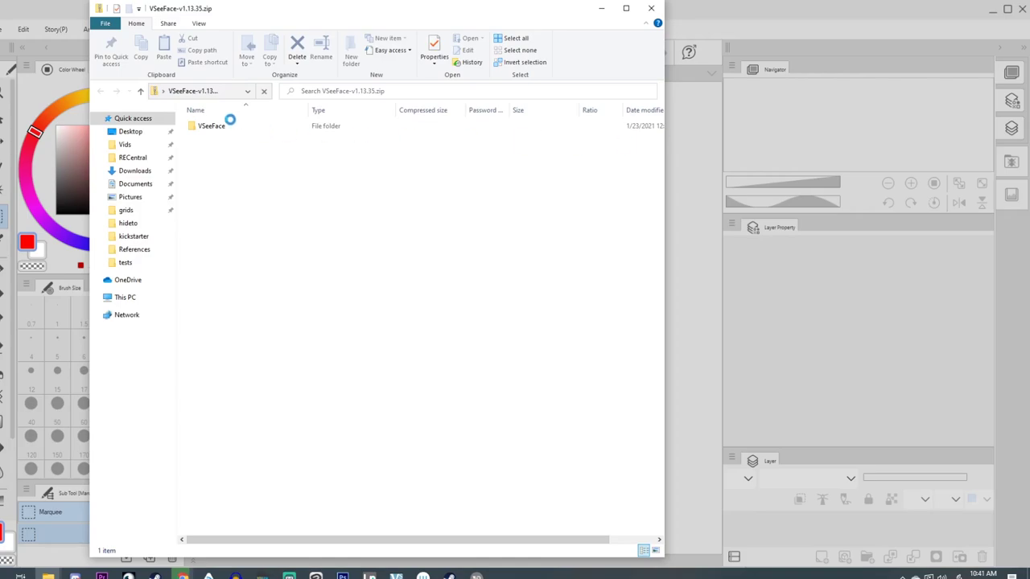
{"action": "double_click", "coordinate": [206, 126]}
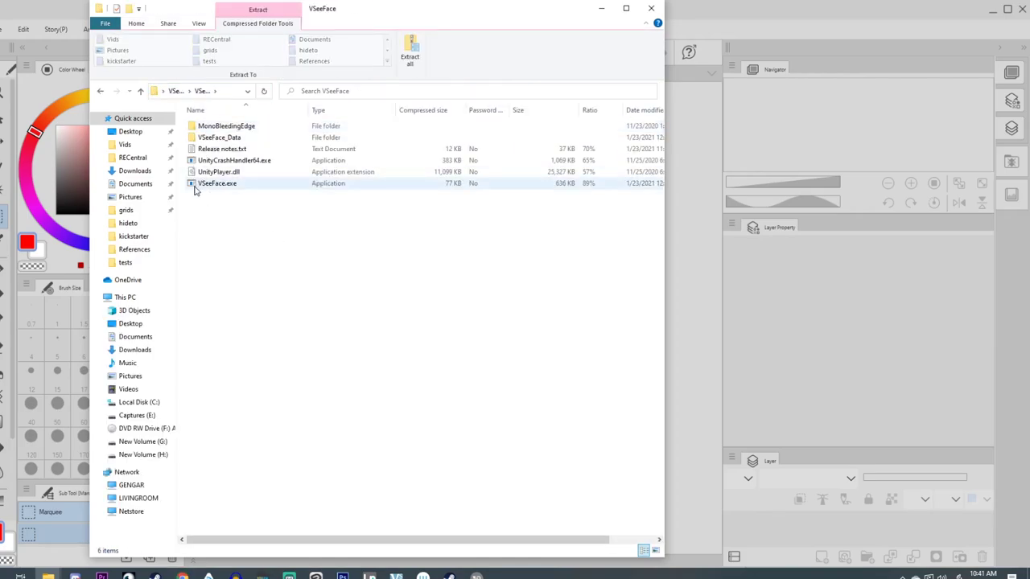
{"action": "left_click", "coordinate": [196, 186]}
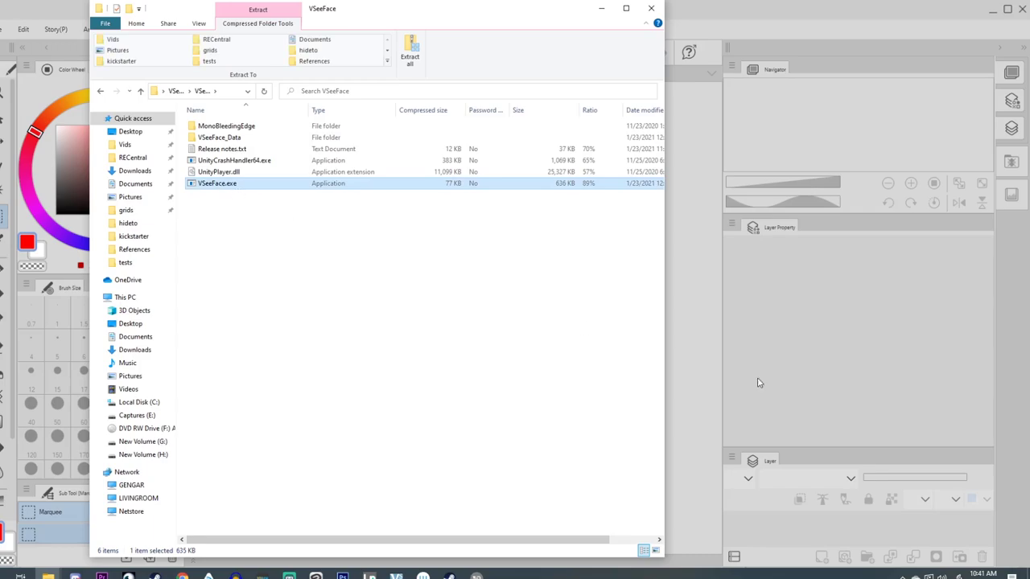
{"action": "left_click", "coordinate": [602, 8]}
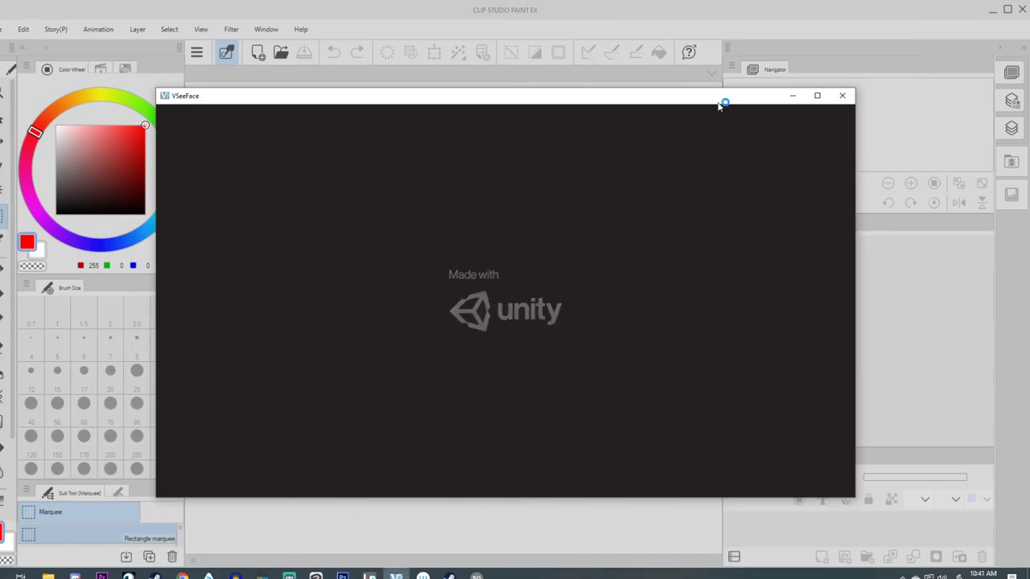
{"action": "left_click_drag", "start_coordinate": [720, 104], "coordinate": [679, 68]}
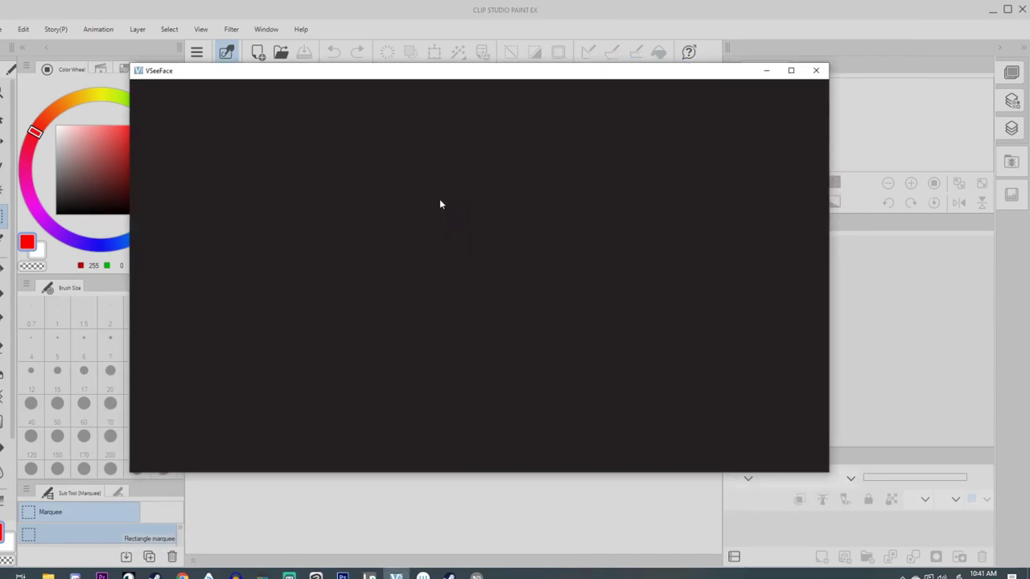
{"action": "mouse_move", "coordinate": [568, 77]}
{"action": "left_mouse_down"}
{"action": "mouse_move", "coordinate": [569, 46]}
{"action": "mouse_move", "coordinate": [556, 85]}
{"action": "left_mouse_up"}
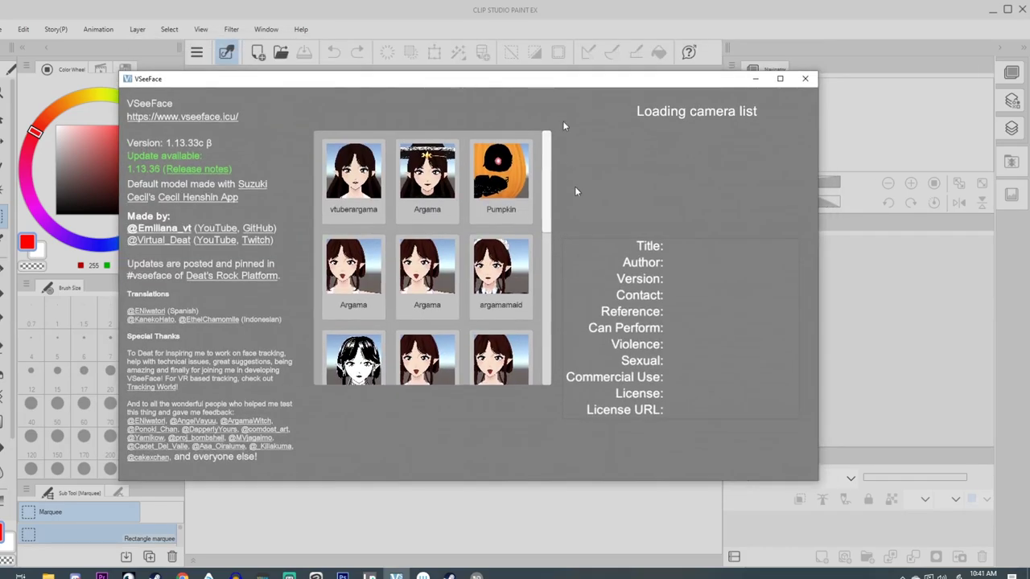
- Remove the Fenn avatar, the last ComfyOutfit avatar and the melly avatar from the avatar list
{"action": "scroll", "coordinate": [514, 241], "scroll_direction": "down", "scroll_amount": 5}
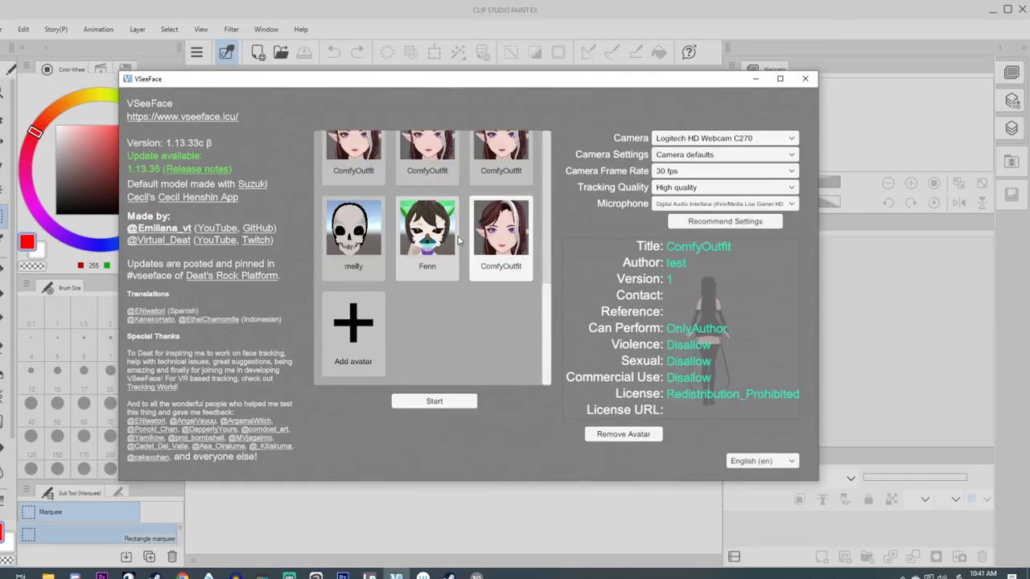
{"action": "left_click", "coordinate": [595, 433]}
{"action": "left_click", "coordinate": [455, 406]}
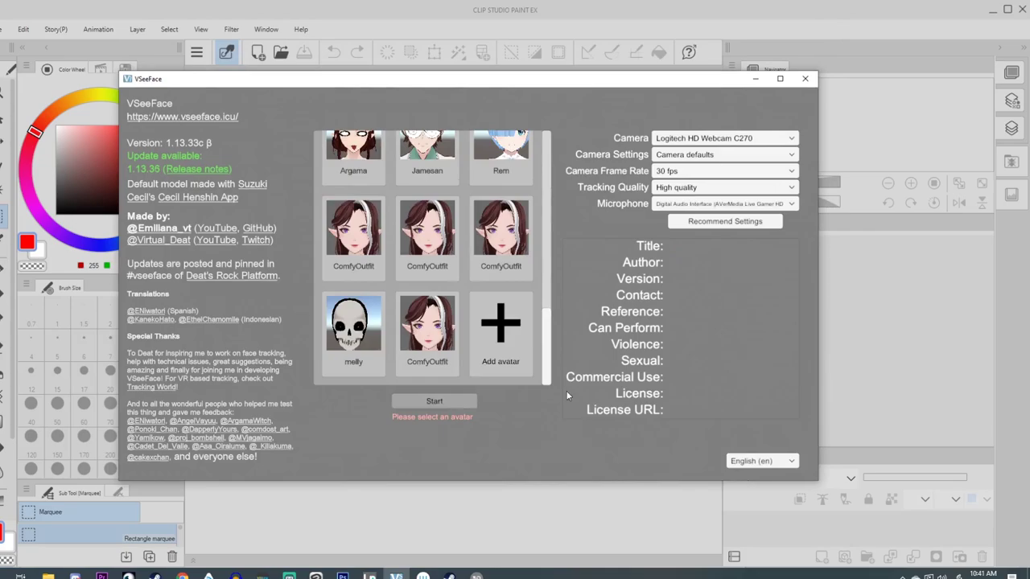
{"action": "left_click", "coordinate": [427, 326]}
{"action": "left_click", "coordinate": [627, 435]}
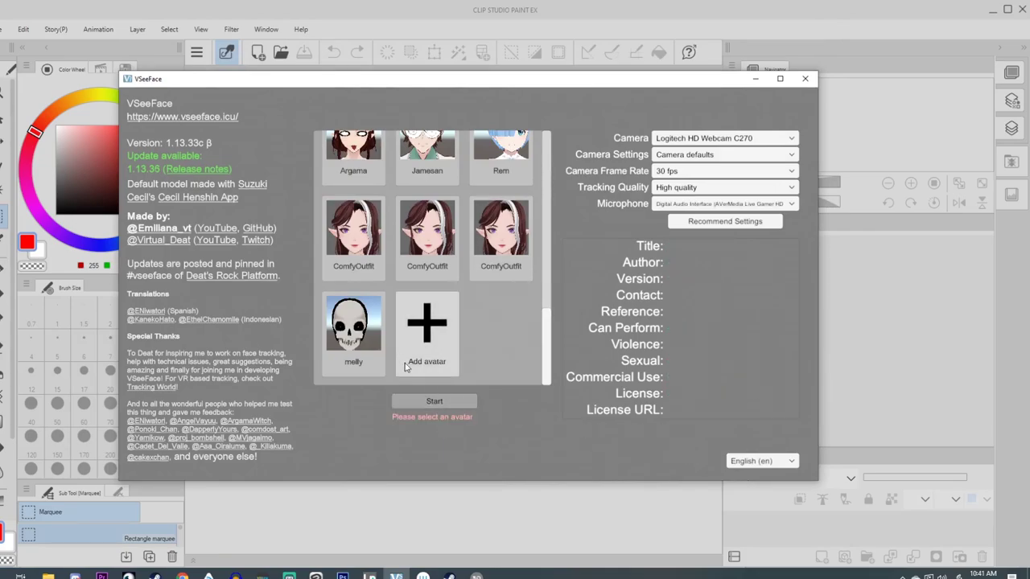
{"action": "left_click", "coordinate": [382, 342]}
{"action": "left_click", "coordinate": [621, 431]}
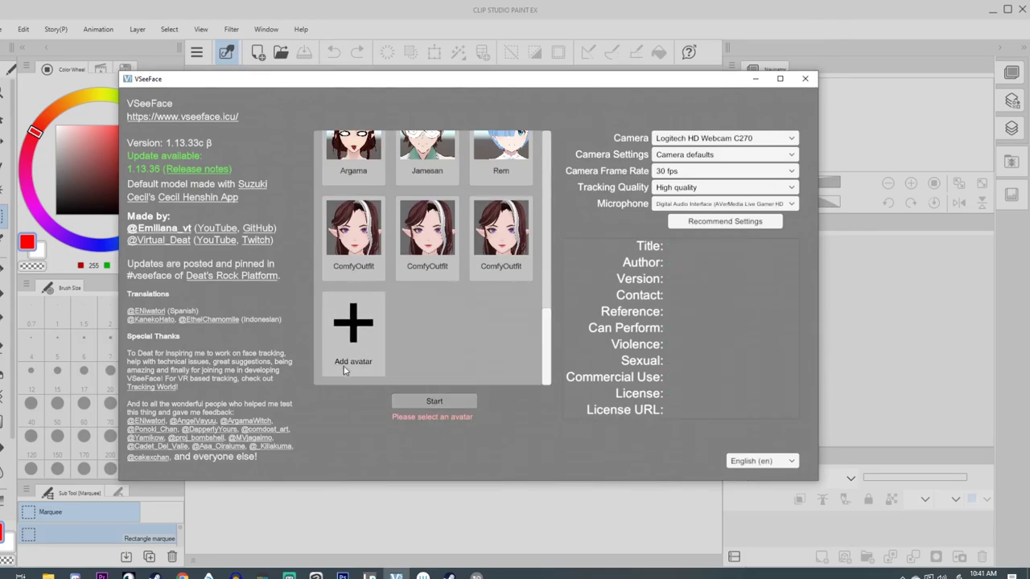
- Look through the remaining avatars and remove the Rem avatar from the list
{"action": "scroll", "coordinate": [380, 317], "scroll_direction": "up", "scroll_amount": 2}
{"action": "scroll", "coordinate": [378, 322], "scroll_direction": "down", "scroll_amount": 2}
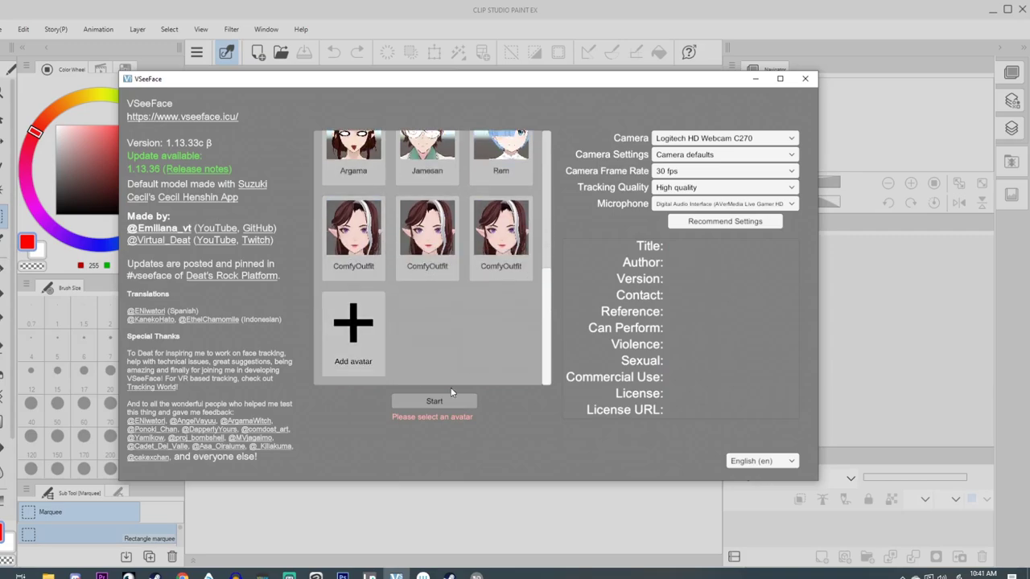
{"action": "left_click", "coordinate": [355, 338]}
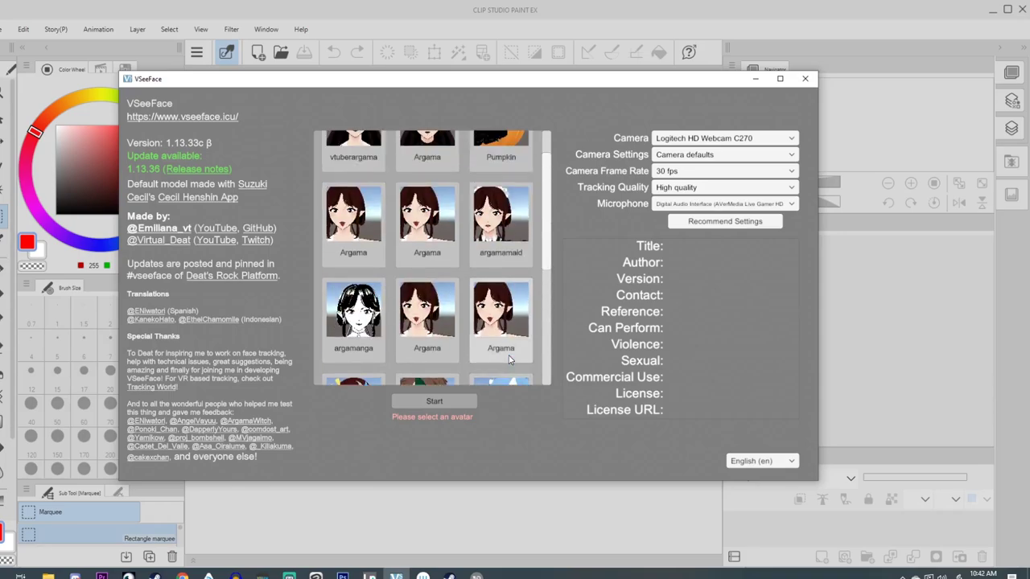
{"action": "scroll", "coordinate": [508, 360], "scroll_direction": "down", "scroll_amount": 3}
{"action": "scroll", "coordinate": [351, 207], "scroll_direction": "up", "scroll_amount": 2}
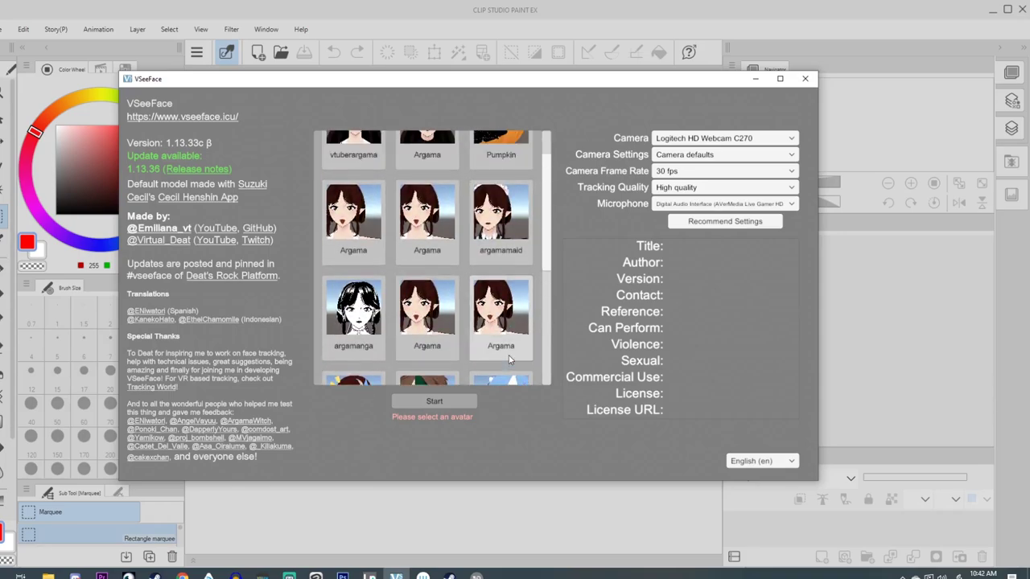
{"action": "scroll", "coordinate": [352, 208], "scroll_direction": "down", "scroll_amount": 1}
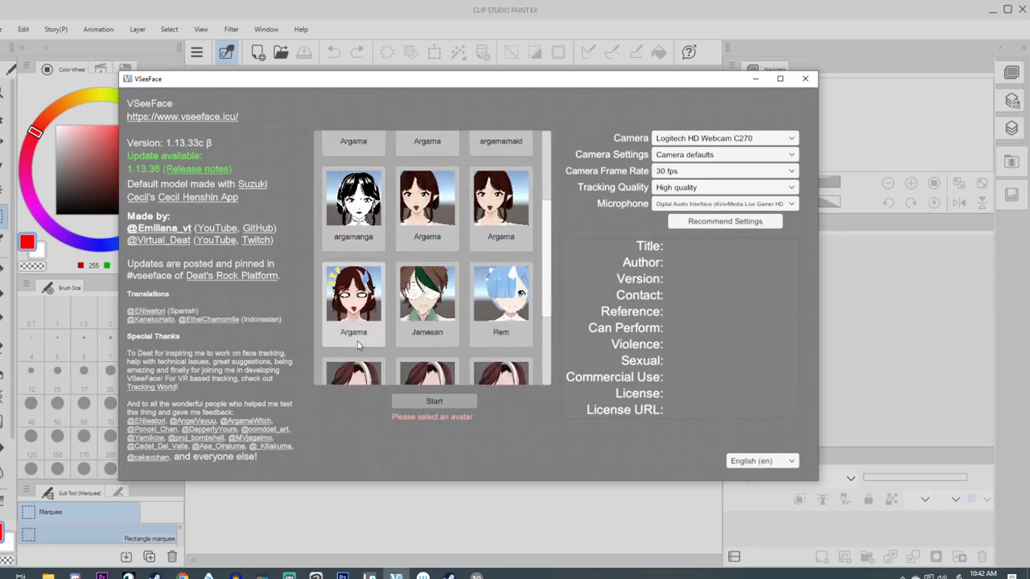
{"action": "left_click", "coordinate": [524, 324]}
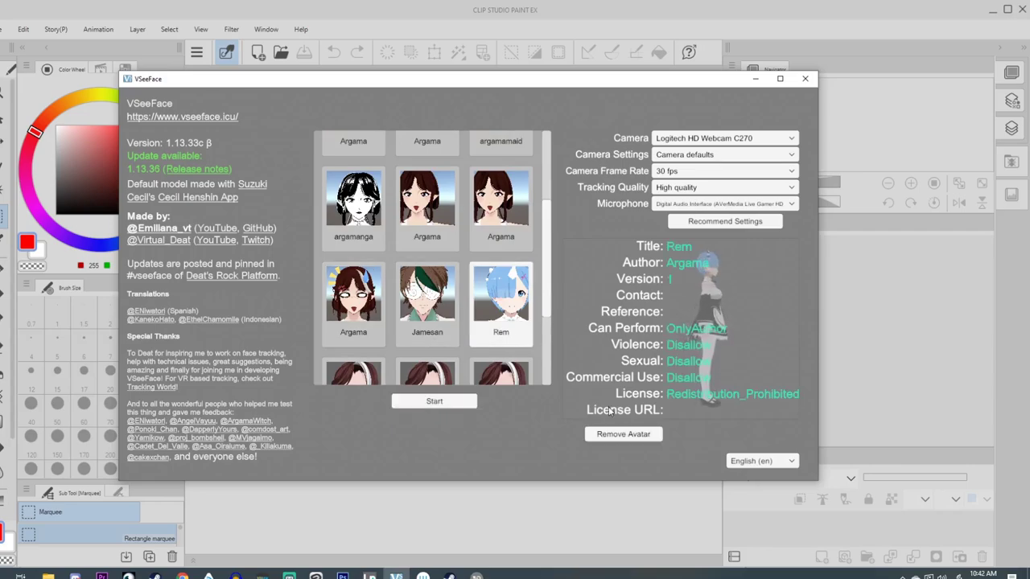
{"action": "left_click", "coordinate": [635, 437]}
{"action": "scroll", "coordinate": [387, 321], "scroll_direction": "down", "scroll_amount": 1}
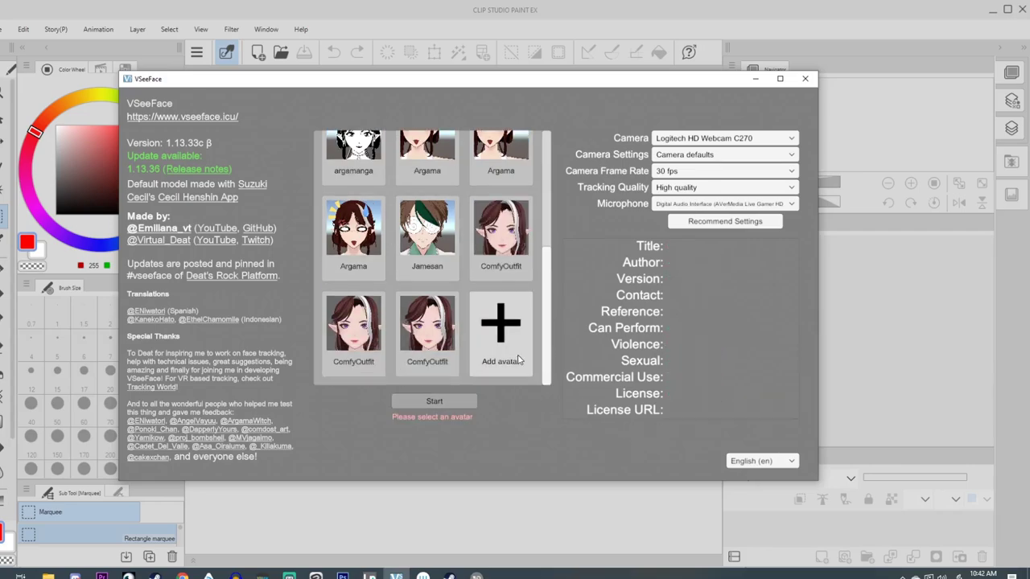
- View the VRM files available for adding an avatar, cancel without loading one, and select the ComfyOutfit avatar beside Jamesan
{"action": "left_click", "coordinate": [499, 335]}
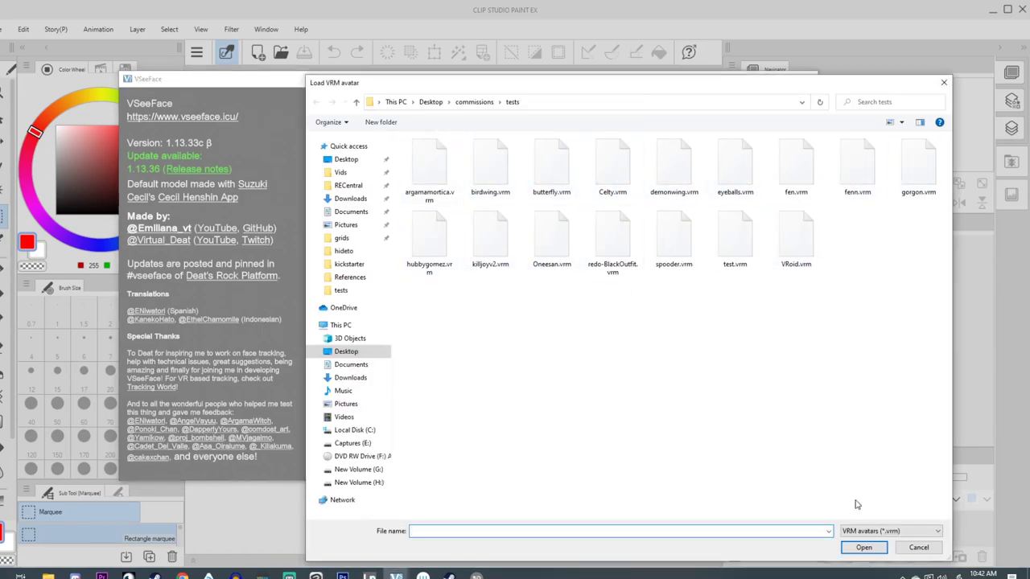
{"action": "left_click", "coordinate": [917, 547]}
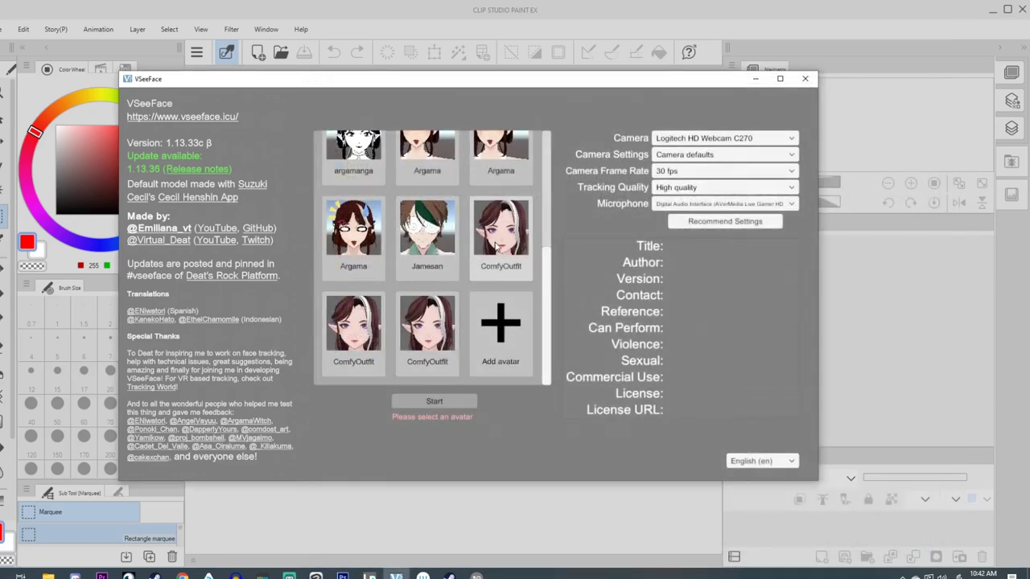
{"action": "left_click", "coordinate": [497, 244]}
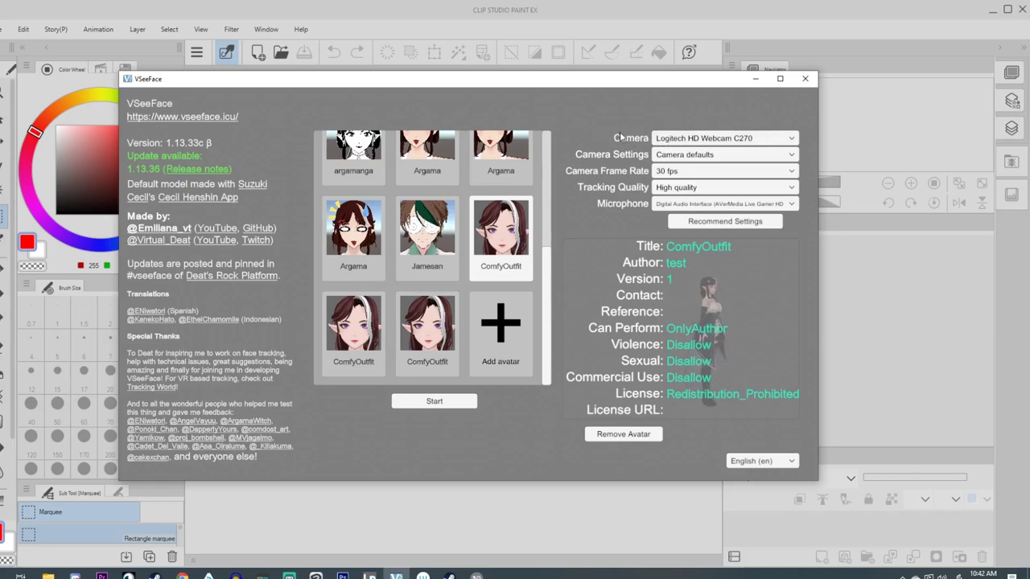
- Keep Logitech HD Webcam C270 as the camera and set the microphone to Headset Microphone (Razer Nari - Chat)
{"action": "left_click", "coordinate": [728, 140]}
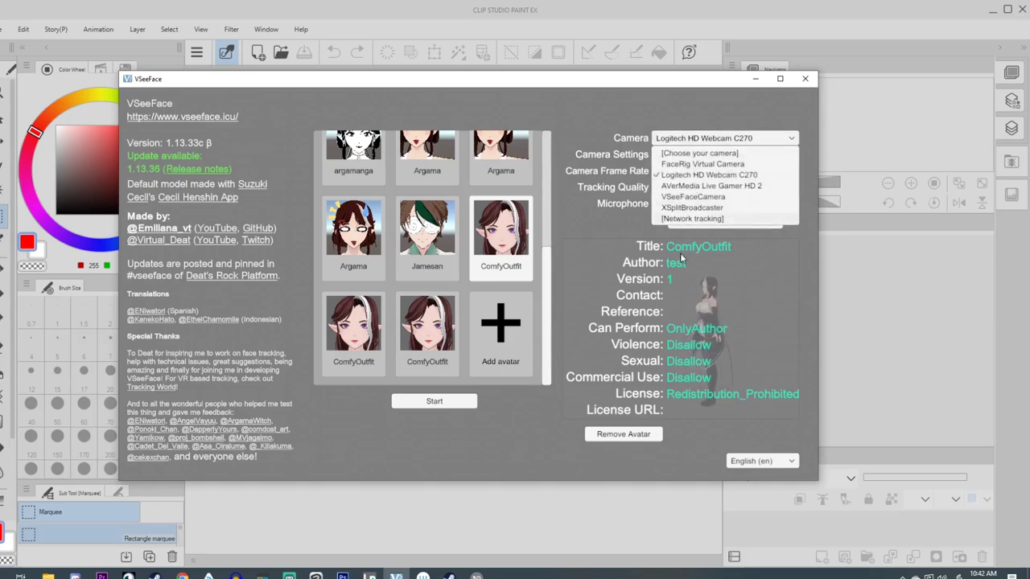
{"action": "left_click", "coordinate": [788, 140]}
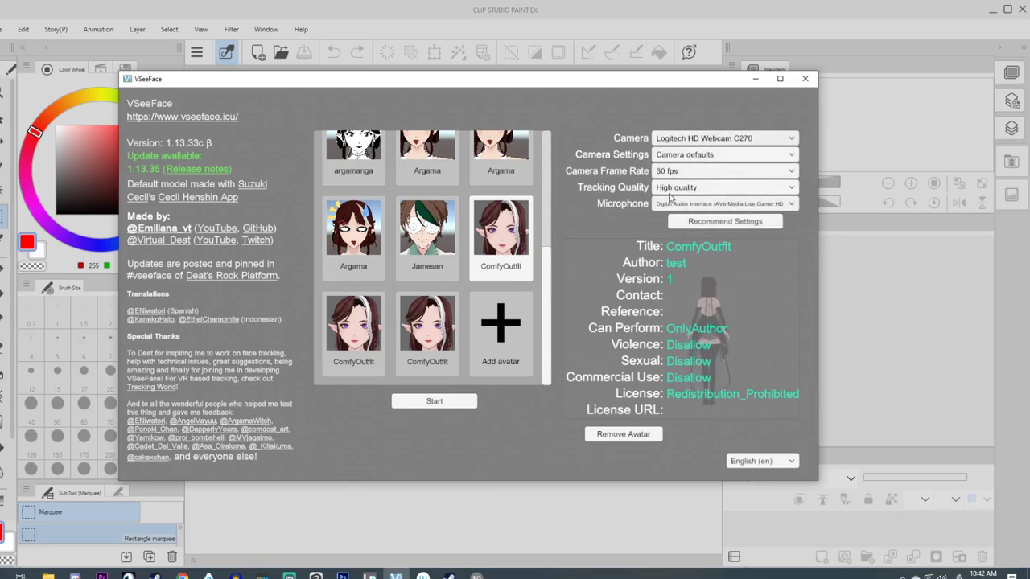
{"action": "left_click", "coordinate": [741, 206]}
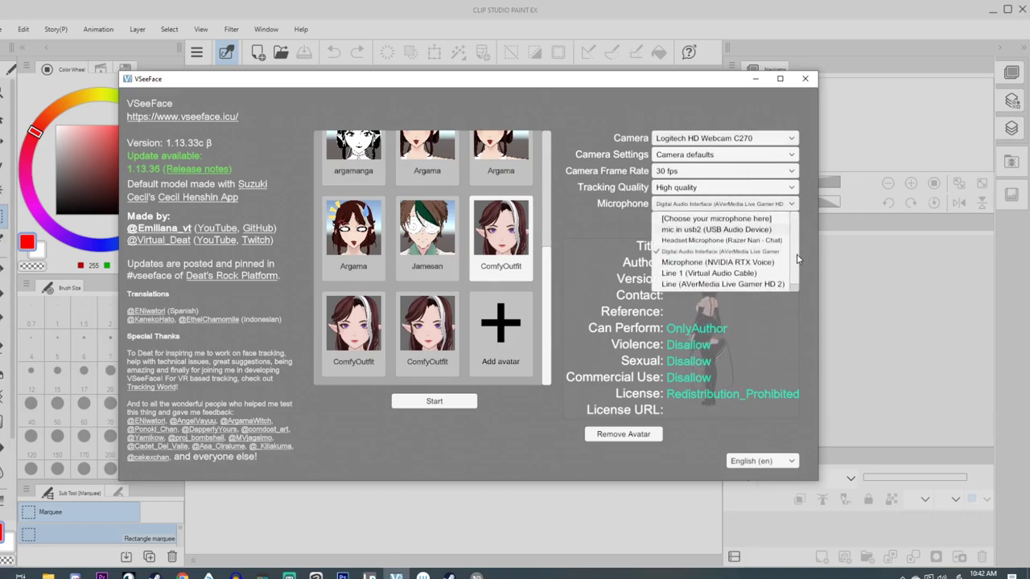
{"action": "scroll", "coordinate": [796, 258], "scroll_direction": "down", "scroll_amount": 1}
{"action": "left_click", "coordinate": [720, 229]}
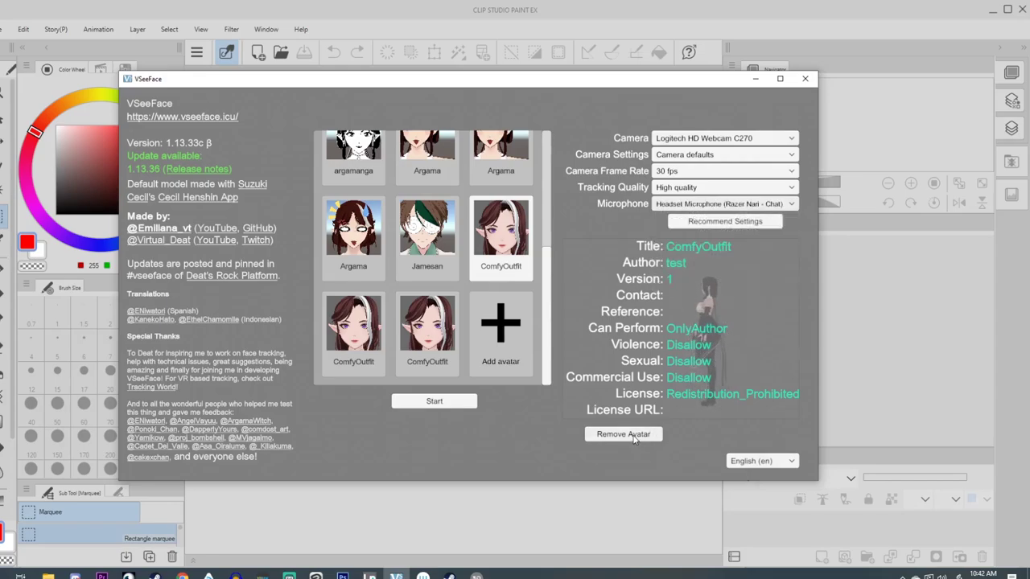
- Start VSeeFace with the selected ComfyOutfit avatar and open the general settings
{"action": "left_click", "coordinate": [402, 401]}
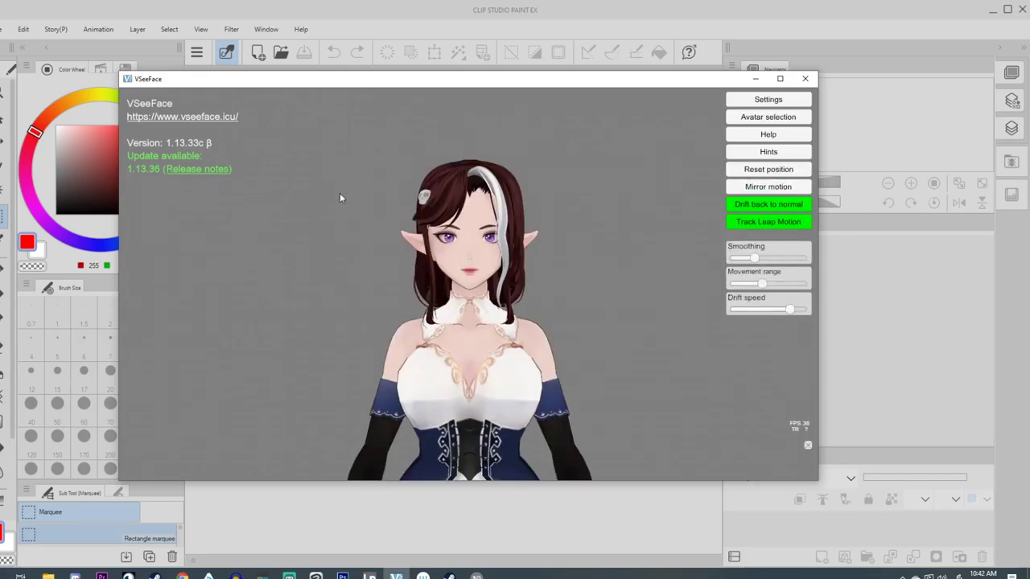
{"action": "left_click_drag", "start_coordinate": [585, 87], "coordinate": [636, 88]}
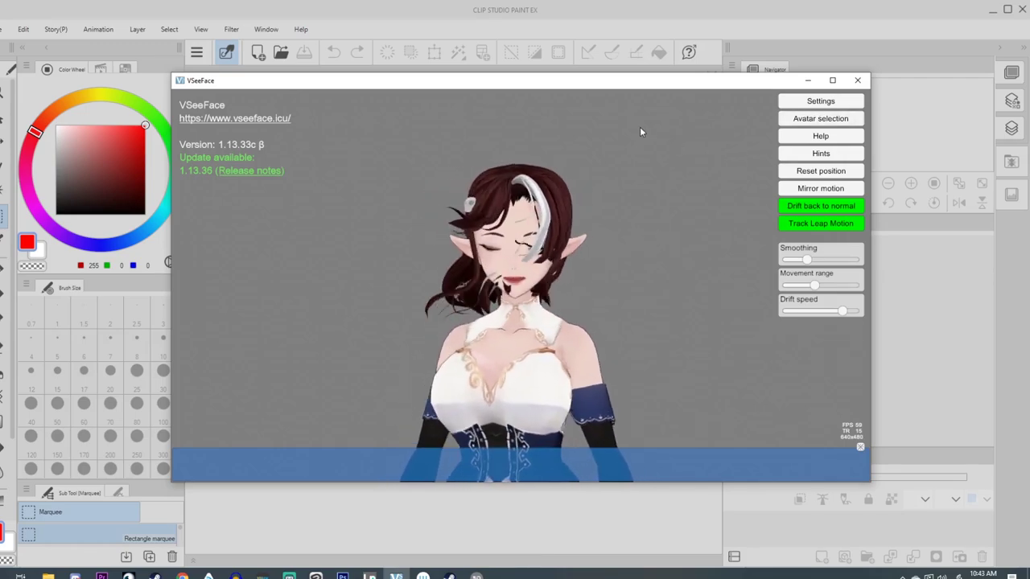
{"action": "left_click", "coordinate": [806, 104]}
{"action": "left_click", "coordinate": [728, 101]}
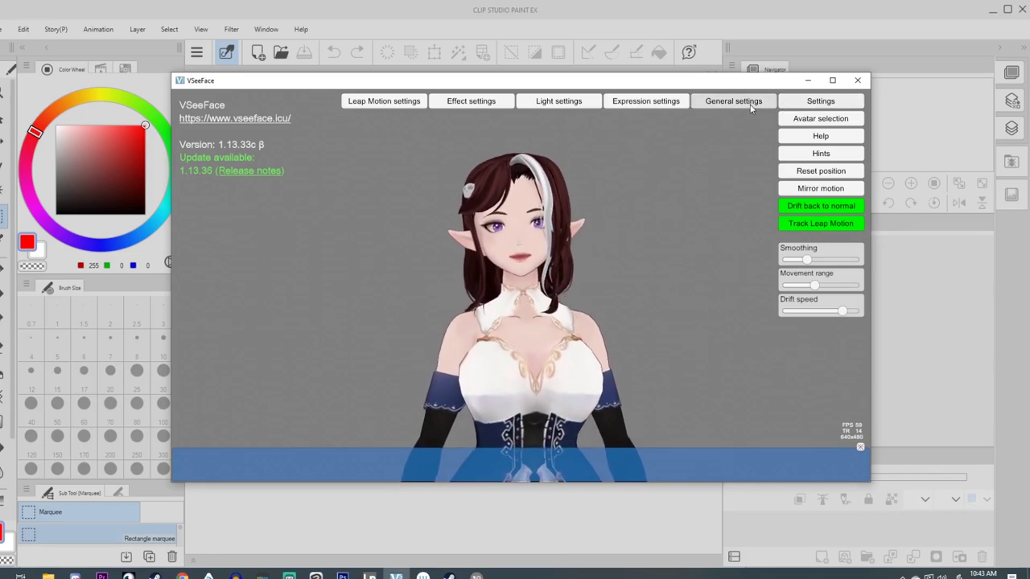
{"action": "mouse_move", "coordinate": [643, 173]}
{"action": "left_mouse_down"}
{"action": "mouse_move", "coordinate": [646, 205]}
{"action": "mouse_move", "coordinate": [656, 172]}
{"action": "left_mouse_up"}
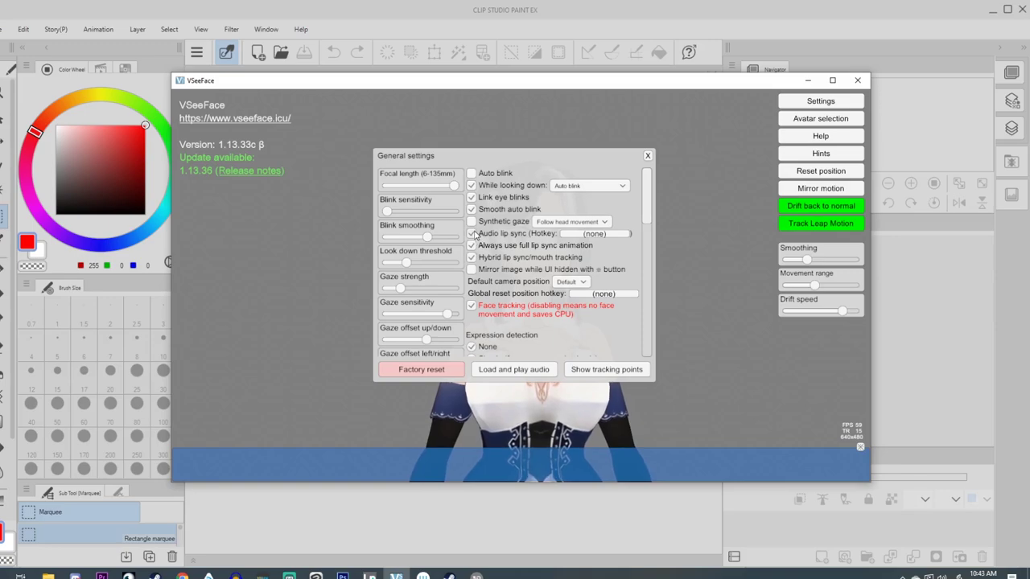
- Turn audio lip sync off and on again to compare the avatar's mouth movement, moving the general settings clear of the avatar
{"action": "left_click", "coordinate": [473, 233]}
{"action": "left_click_drag", "start_coordinate": [567, 164], "coordinate": [364, 178]}
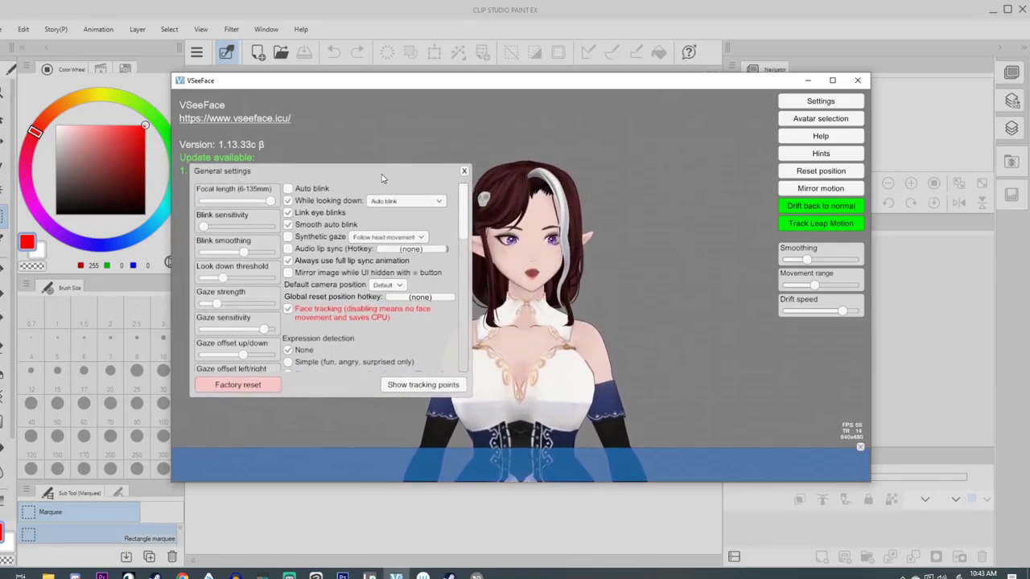
{"action": "left_click", "coordinate": [270, 251]}
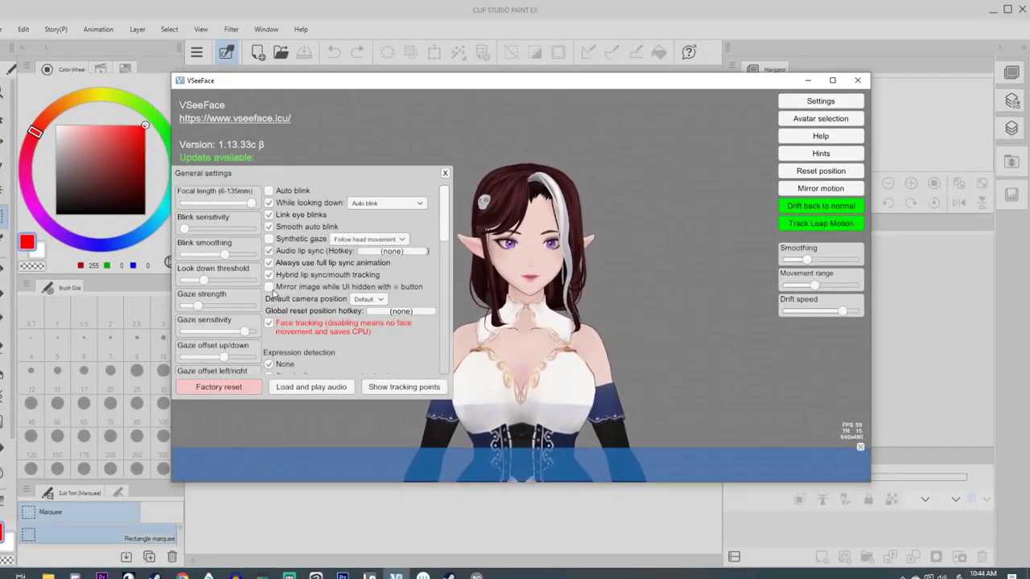
- Move the general settings to the upper corner away from the avatar and maximize the VSeeFace window
{"action": "left_click_drag", "start_coordinate": [305, 176], "coordinate": [304, 100]}
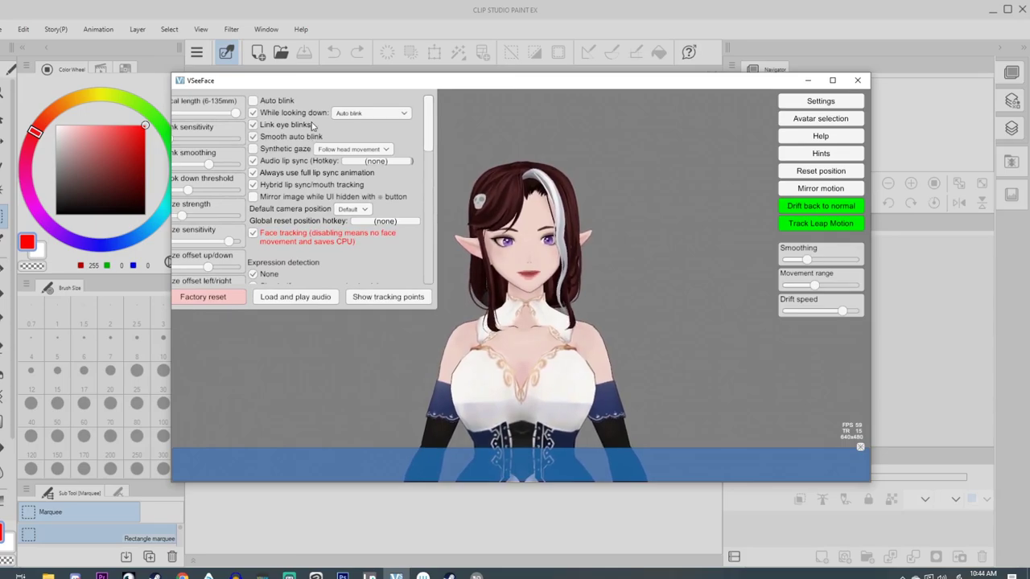
{"action": "left_click", "coordinate": [831, 79]}
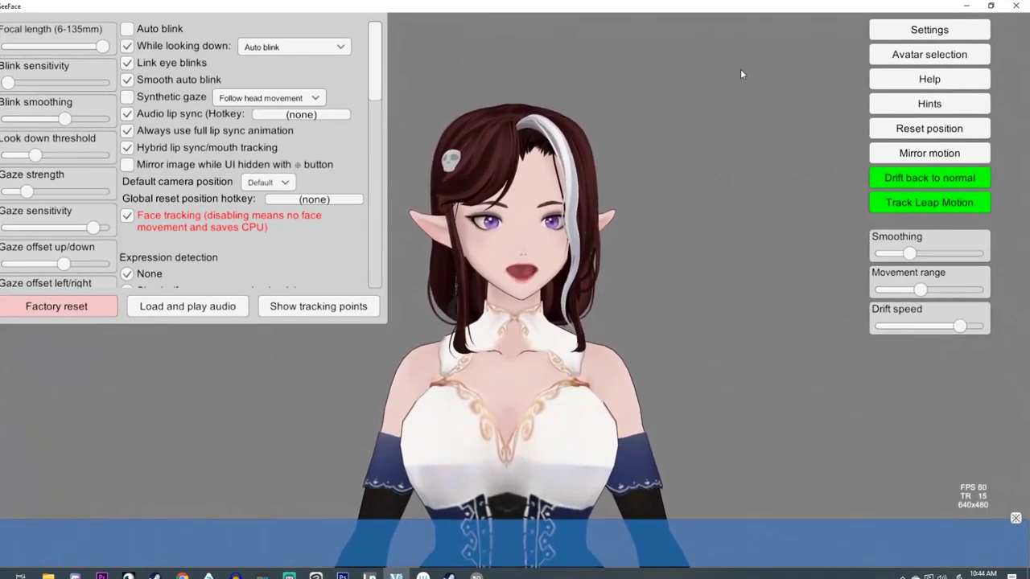
- Reopen the general settings and move them beside the avatar so its face is uncovered
{"action": "left_click", "coordinate": [929, 29]}
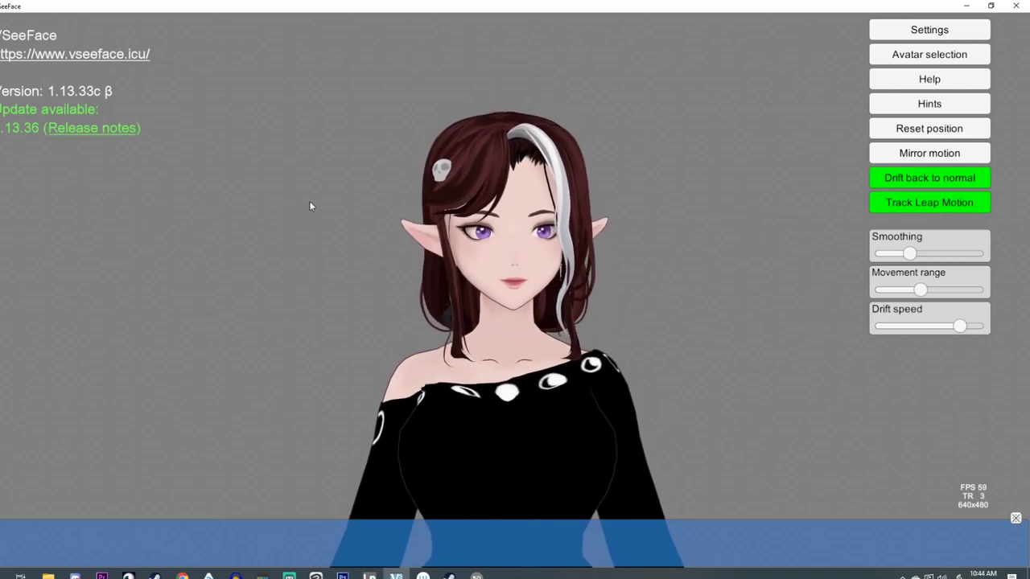
{"action": "left_click", "coordinate": [925, 30]}
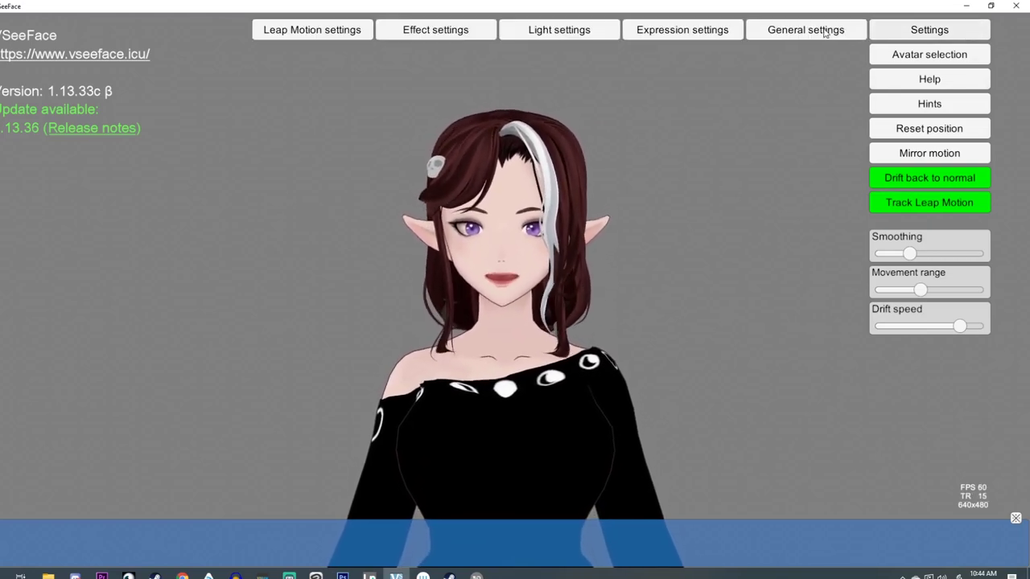
{"action": "left_click", "coordinate": [805, 30]}
{"action": "scroll", "coordinate": [678, 258], "scroll_direction": "down", "scroll_amount": 5}
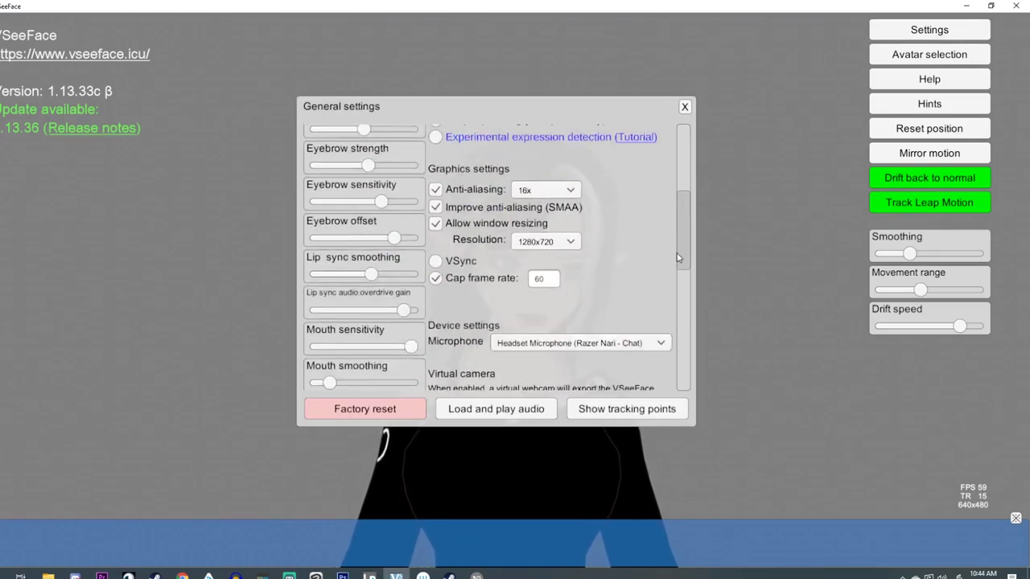
{"action": "scroll", "coordinate": [678, 257], "scroll_direction": "down", "scroll_amount": 5}
{"action": "scroll", "coordinate": [680, 322], "scroll_direction": "up", "scroll_amount": 15}
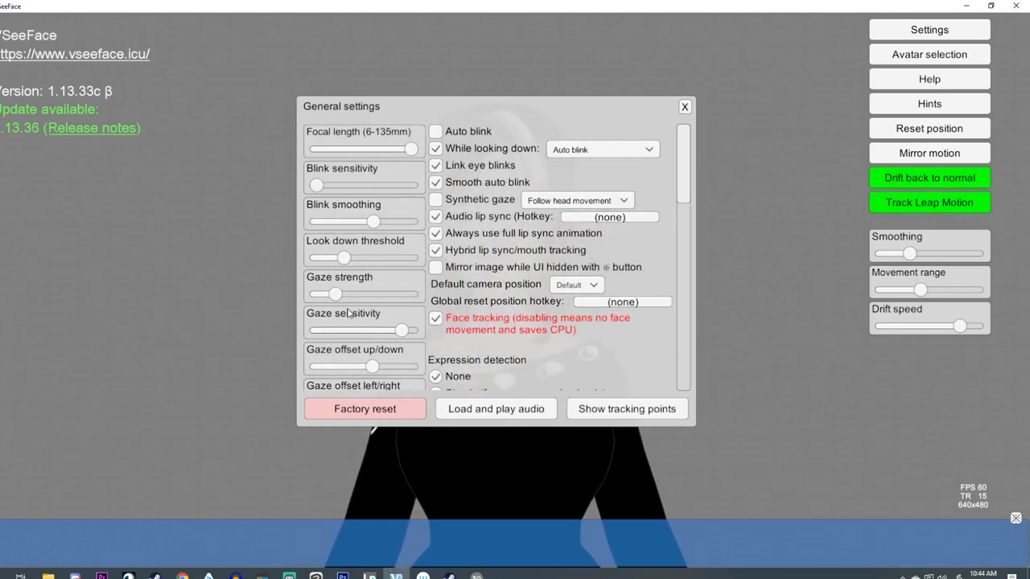
{"action": "left_click_drag", "start_coordinate": [550, 116], "coordinate": [762, 135]}
{"action": "left_click_drag", "start_coordinate": [813, 84], "coordinate": [212, 85]}
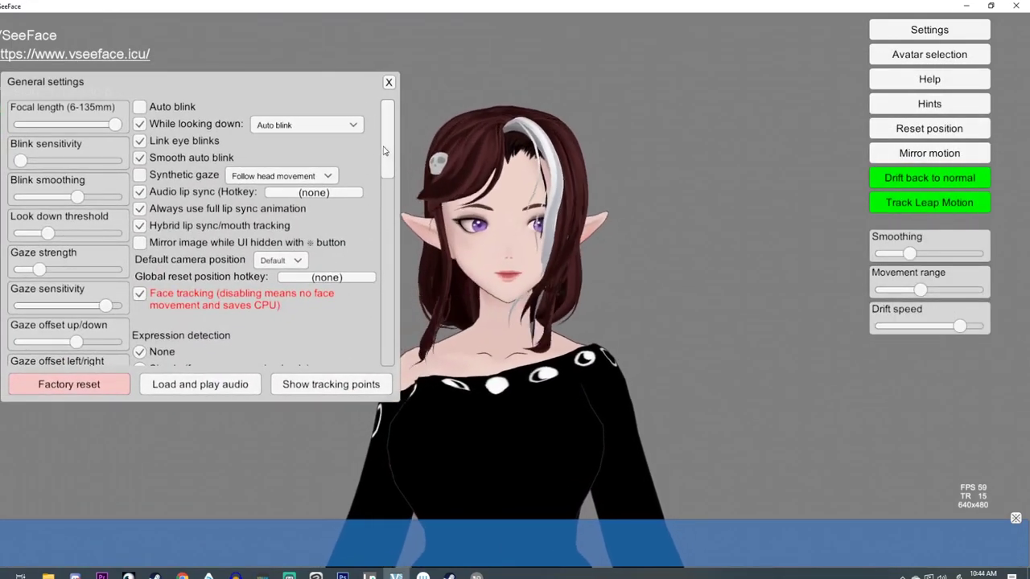
- Raise eyebrow strength and eyebrow sensitivity close to their maximum and set the eyebrow offset to about a third of its range
{"action": "scroll", "coordinate": [372, 197], "scroll_direction": "down", "scroll_amount": 8}
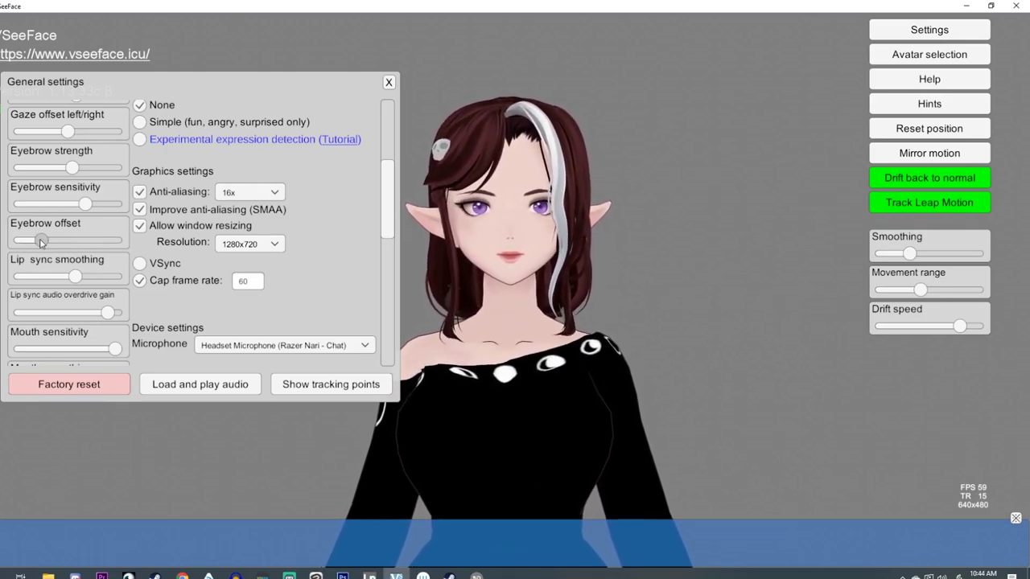
{"action": "left_click_drag", "start_coordinate": [41, 242], "coordinate": [52, 243]}
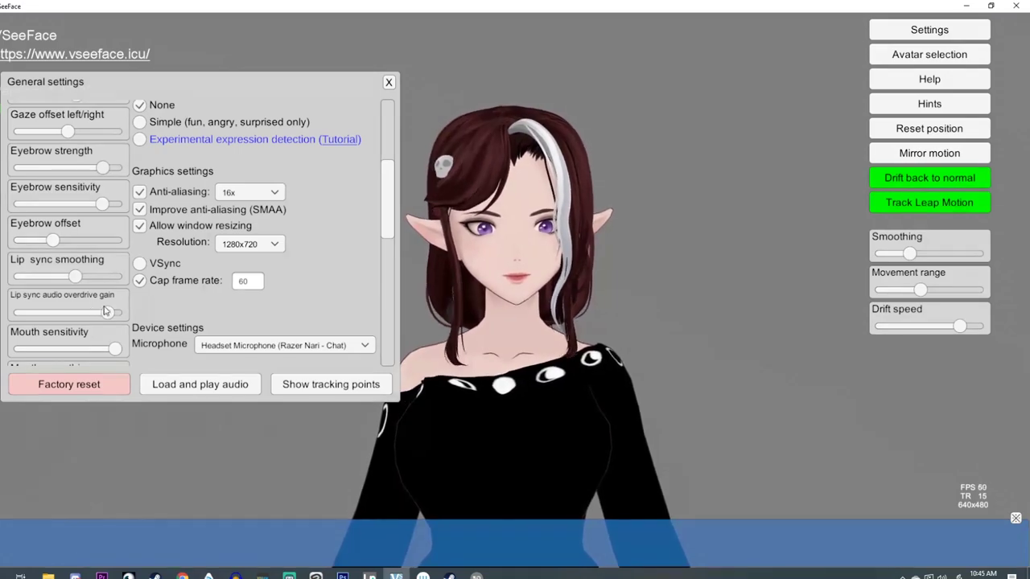
- Lower the lip sync audio overdrive gain to about two thirds and set the arm angle a little below its maximum
{"action": "scroll", "coordinate": [375, 200], "scroll_direction": "down", "scroll_amount": 3}
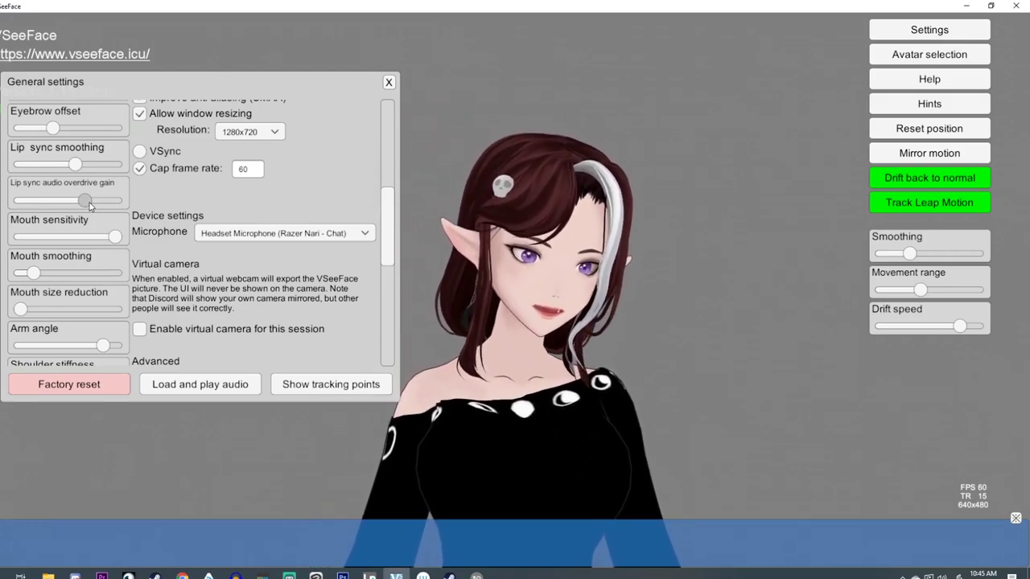
{"action": "left_click_drag", "start_coordinate": [105, 354], "coordinate": [161, 354]}
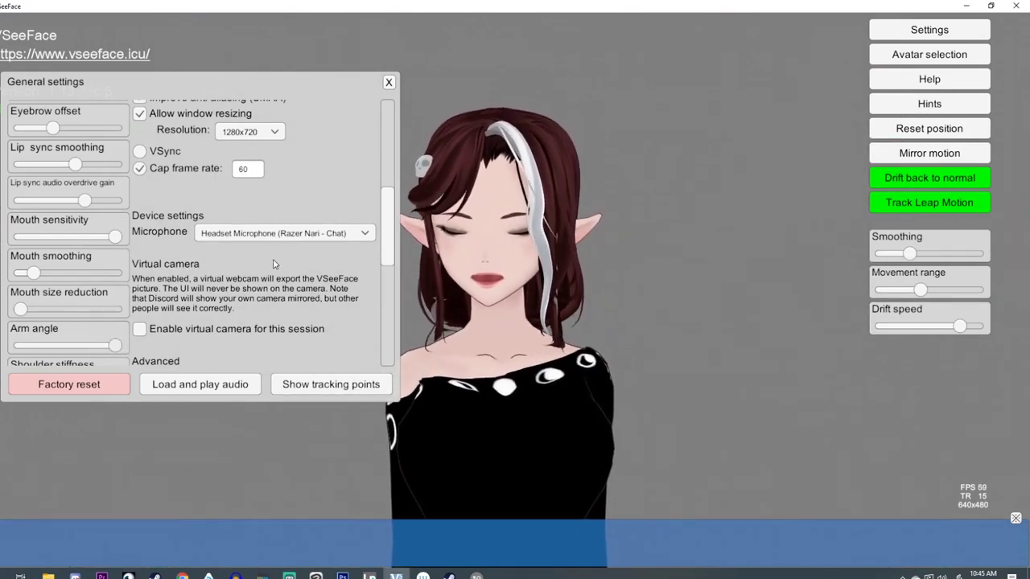
{"action": "left_click_drag", "start_coordinate": [115, 352], "coordinate": [101, 347]}
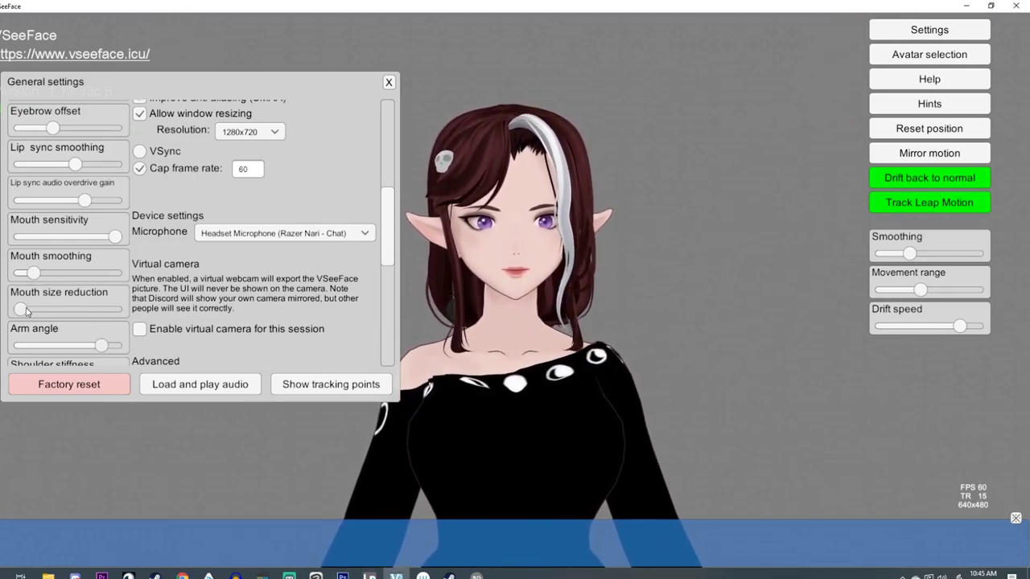
{"action": "mouse_move", "coordinate": [24, 310]}
{"action": "left_mouse_down"}
{"action": "mouse_move", "coordinate": [115, 310]}
{"action": "mouse_move", "coordinate": [90, 317]}
{"action": "mouse_move", "coordinate": [28, 304]}
{"action": "left_mouse_up"}
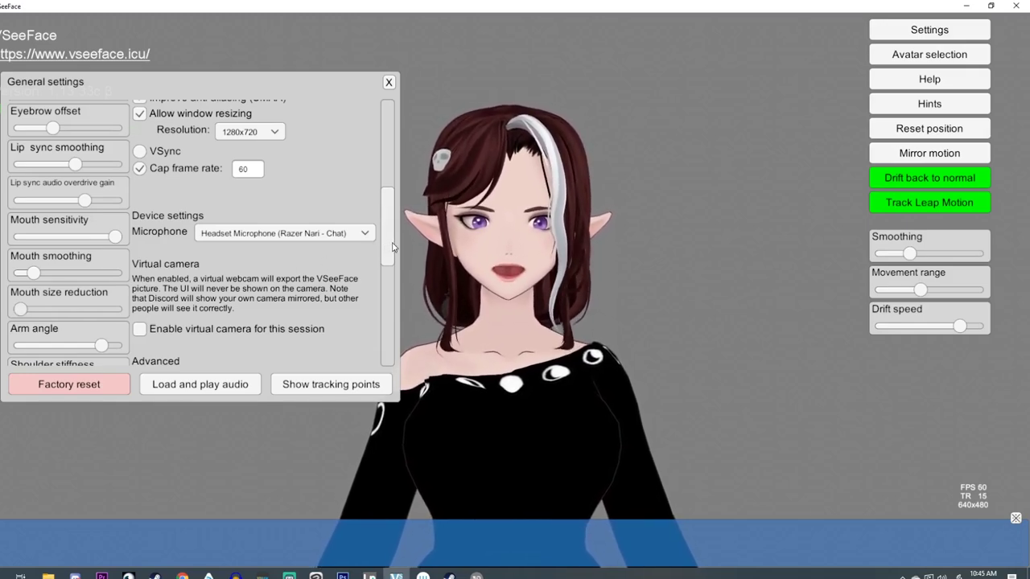
- Test body stiffness near its maximum, return it to a low value and slightly lower the neck stiffness
{"action": "left_click_drag", "start_coordinate": [393, 248], "coordinate": [388, 277]}
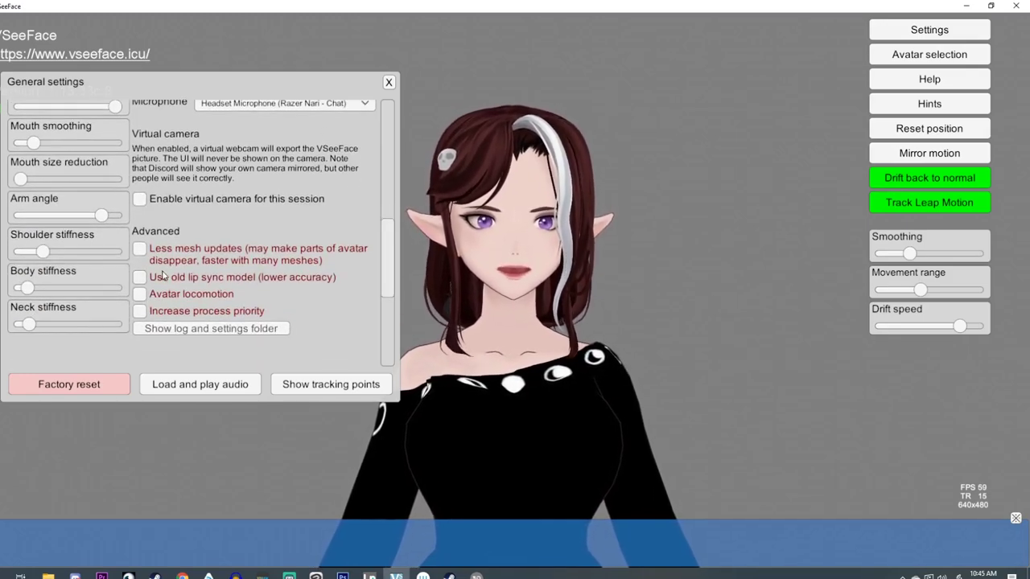
{"action": "left_click_drag", "start_coordinate": [28, 287], "coordinate": [117, 291]}
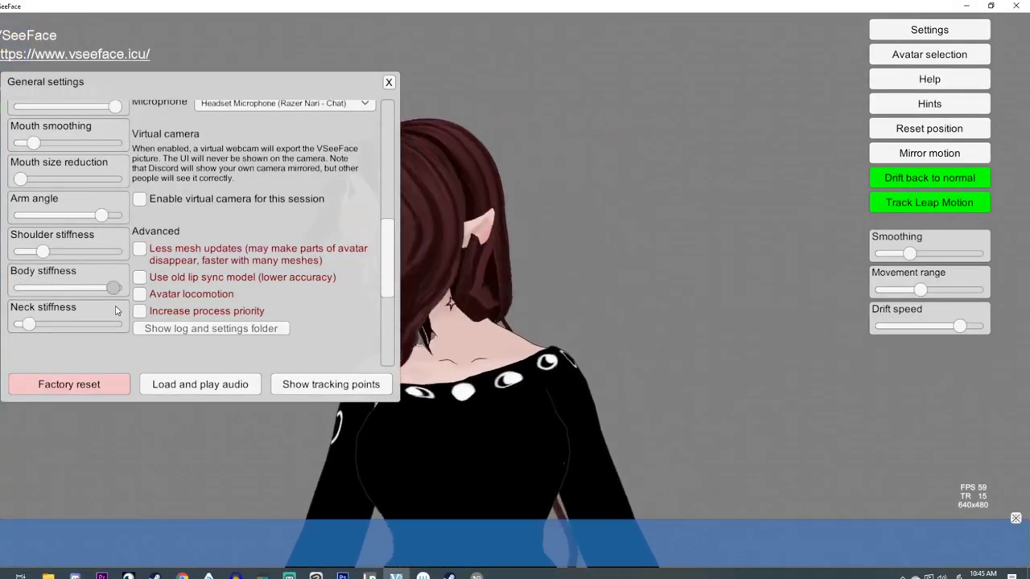
{"action": "left_click_drag", "start_coordinate": [114, 287], "coordinate": [20, 289]}
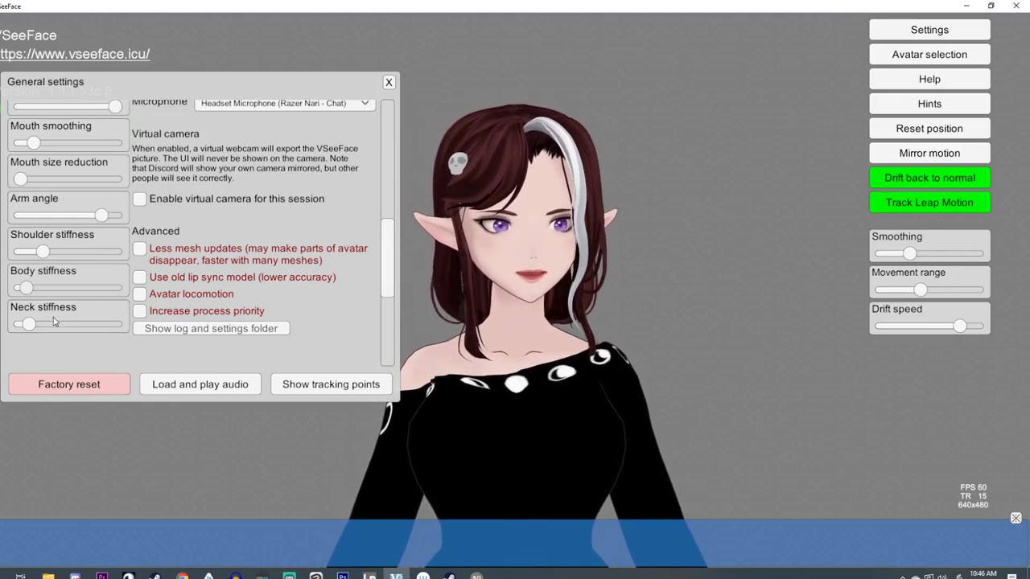
{"action": "left_click_drag", "start_coordinate": [32, 324], "coordinate": [26, 326]}
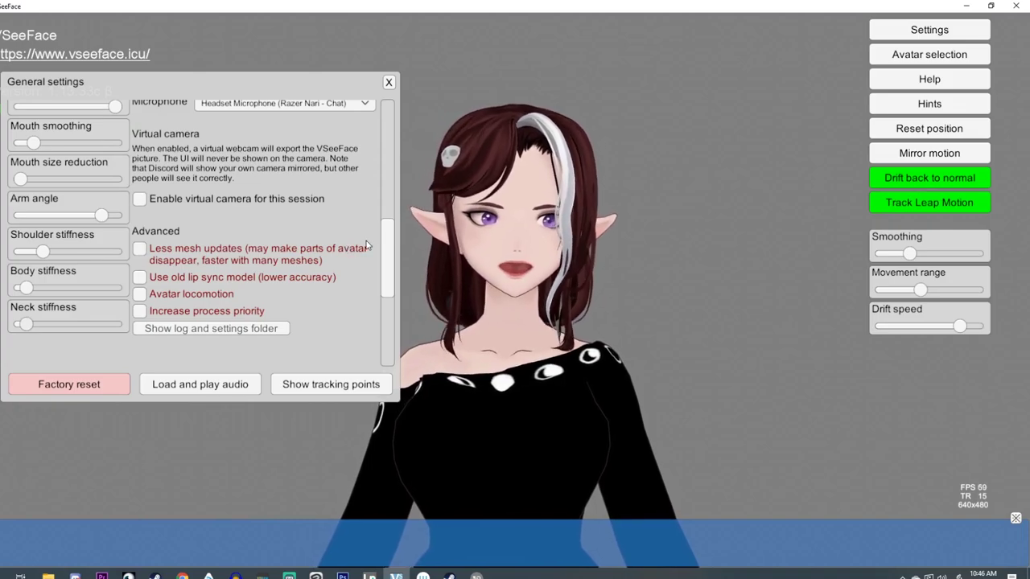
- Try the Simple and Experimental expression detection modes on the avatar and set expression detection back to None
{"action": "scroll", "coordinate": [370, 241], "scroll_direction": "up", "scroll_amount": 5}
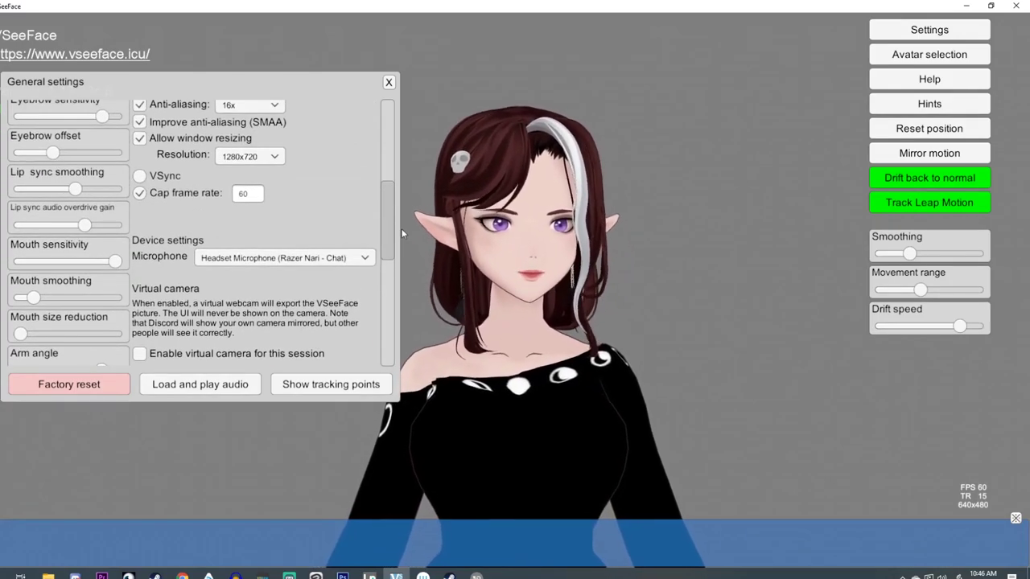
{"action": "left_click_drag", "start_coordinate": [403, 233], "coordinate": [400, 186]}
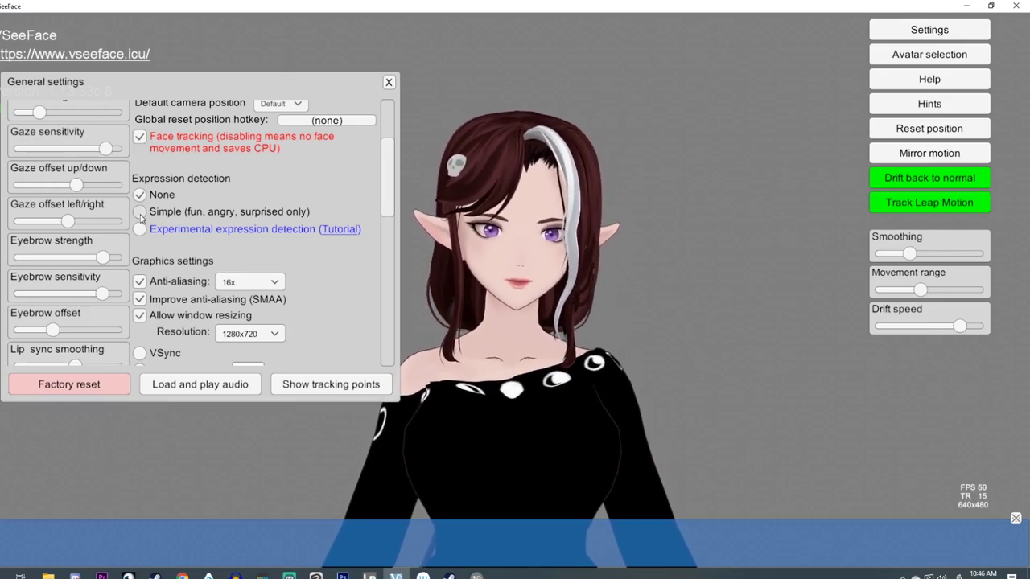
{"action": "left_click", "coordinate": [140, 214]}
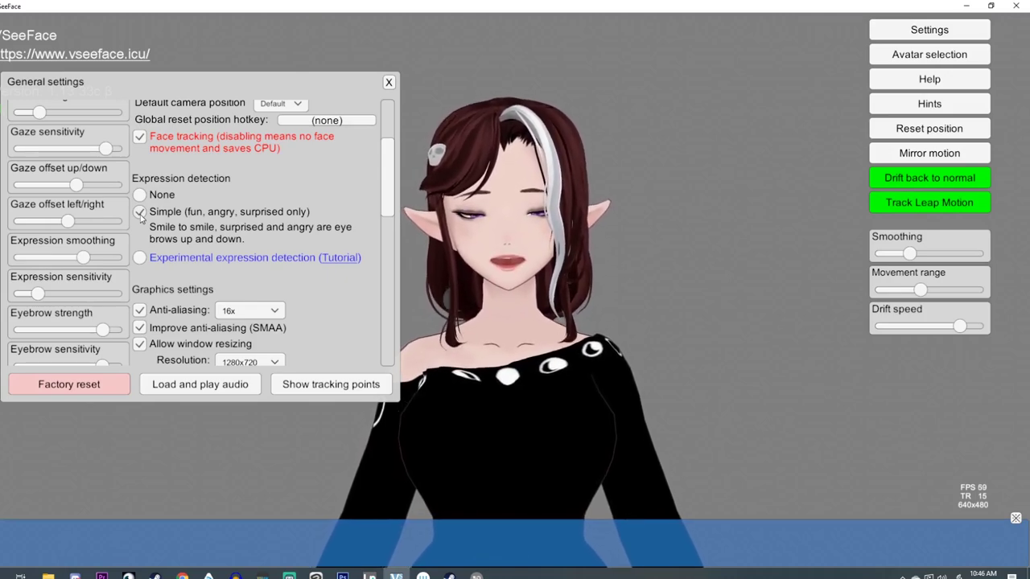
{"action": "left_click", "coordinate": [140, 257]}
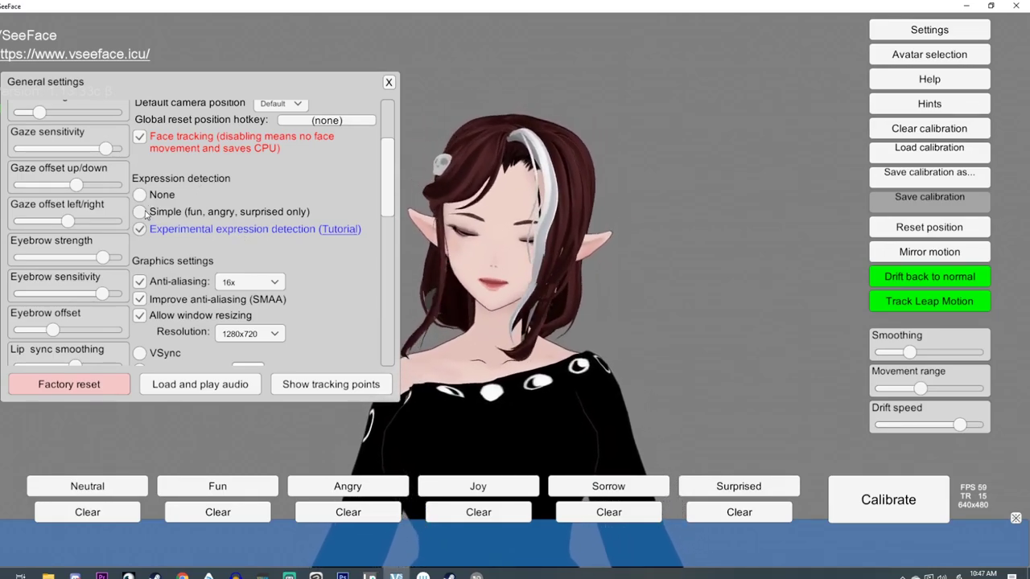
{"action": "left_click", "coordinate": [141, 196]}
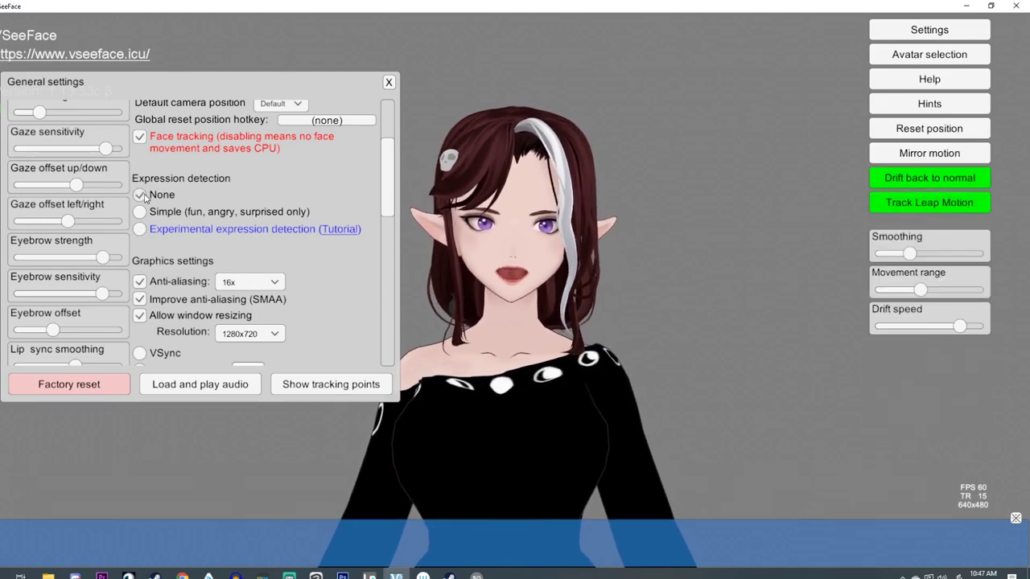
{"action": "scroll", "coordinate": [163, 243], "scroll_direction": "up", "scroll_amount": 2}
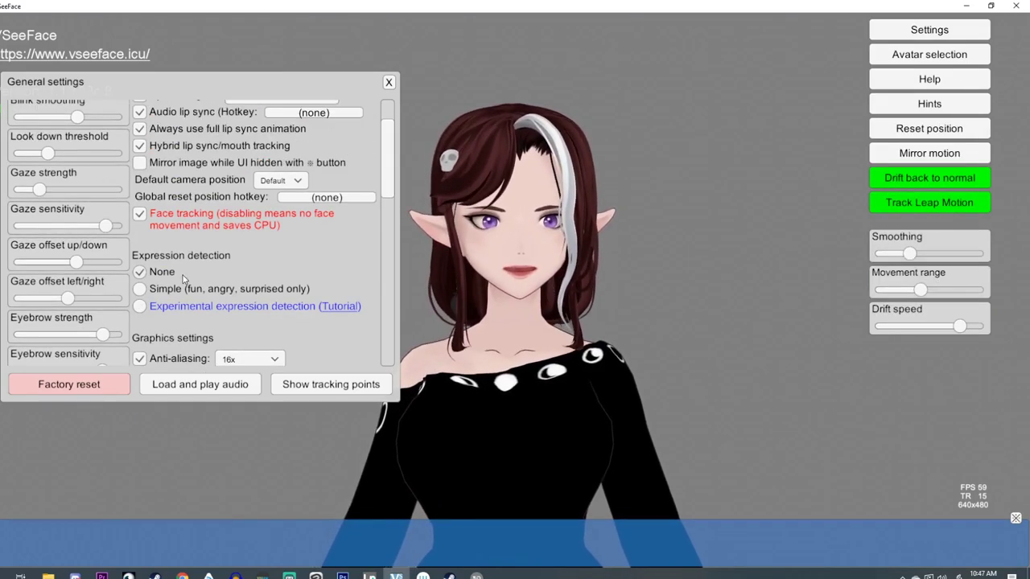
{"action": "left_click", "coordinate": [140, 289]}
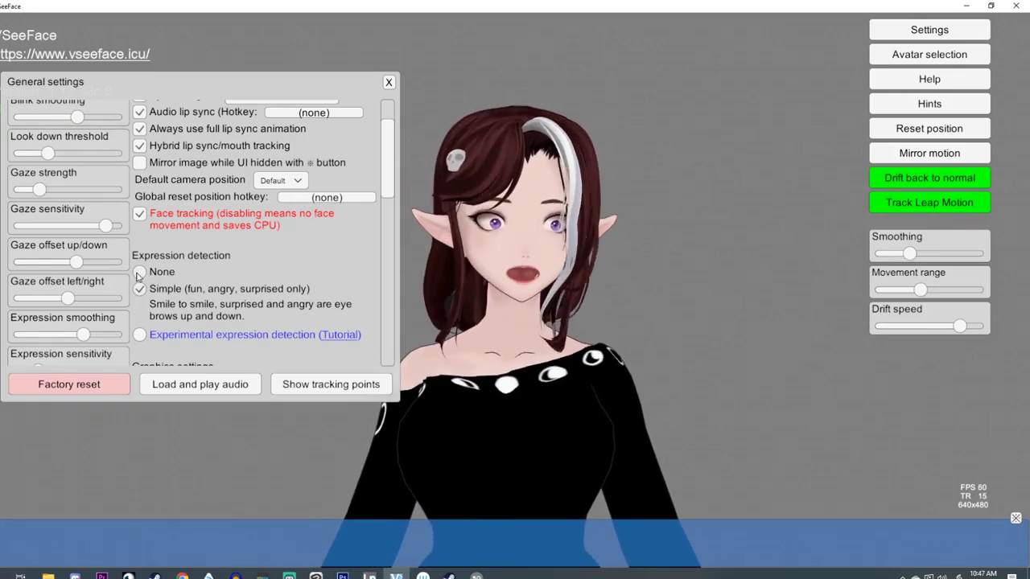
{"action": "left_click", "coordinate": [140, 272]}
- Show and hide the tracking points, move the general settings lower and close them
{"action": "scroll", "coordinate": [153, 280], "scroll_direction": "up", "scroll_amount": 3}
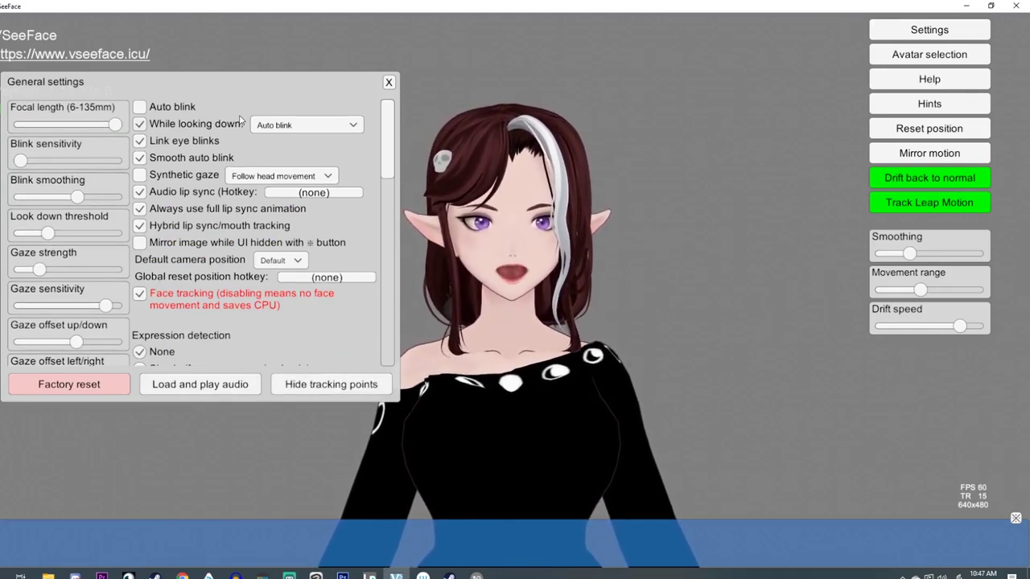
{"action": "left_click_drag", "start_coordinate": [293, 101], "coordinate": [292, 180]}
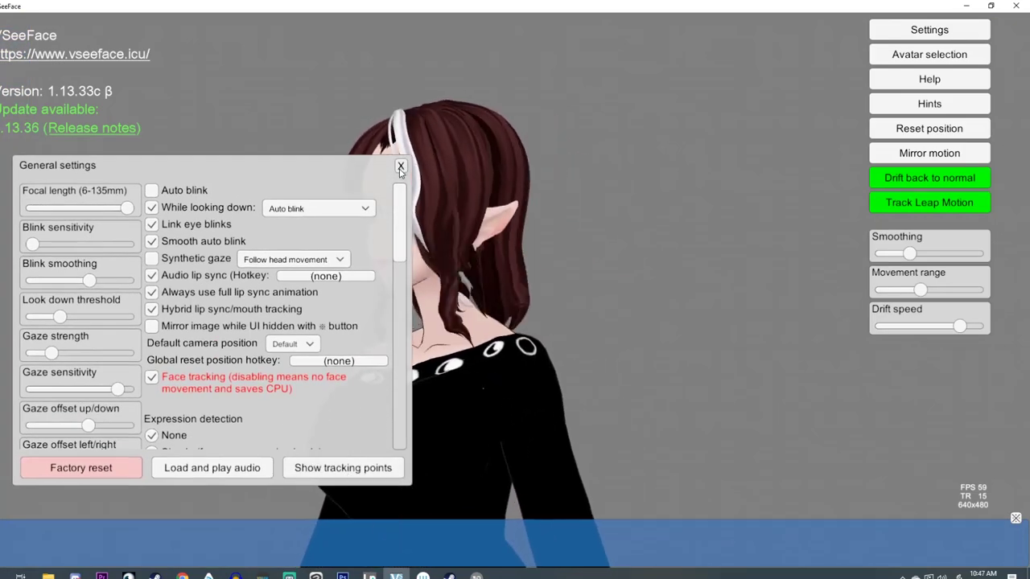
{"action": "left_click", "coordinate": [400, 168]}
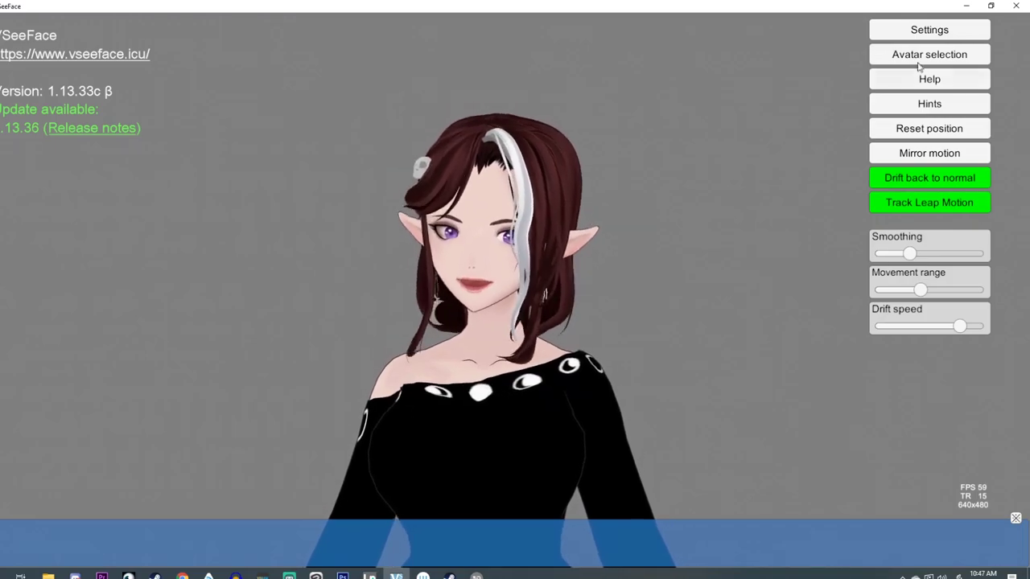
- Open the expression settings and examine the hotkeys and Hold or Toggle options of Fun, Angry, Extra and Hat-Blue
{"action": "left_click", "coordinate": [933, 30]}
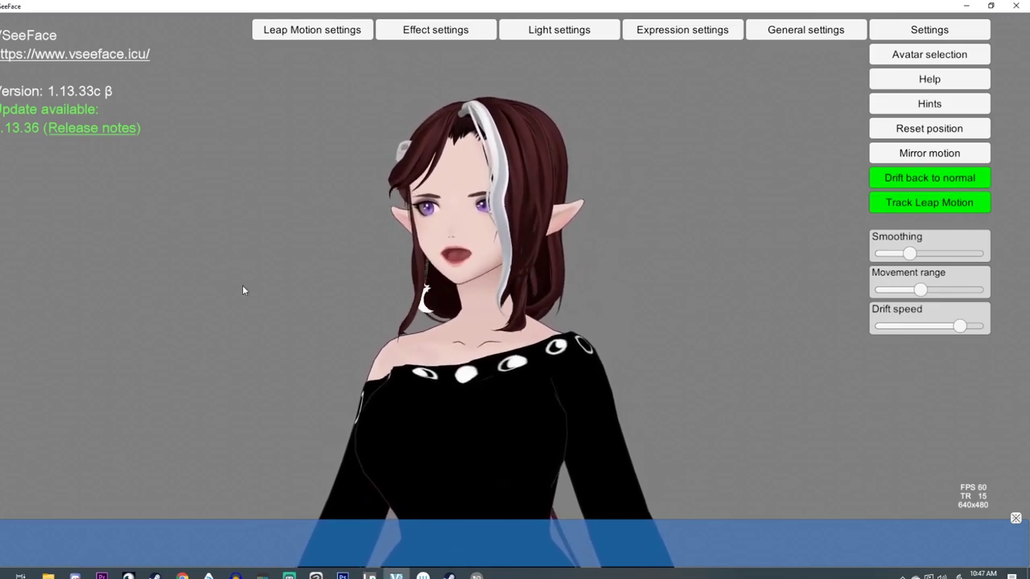
{"action": "left_click", "coordinate": [683, 34]}
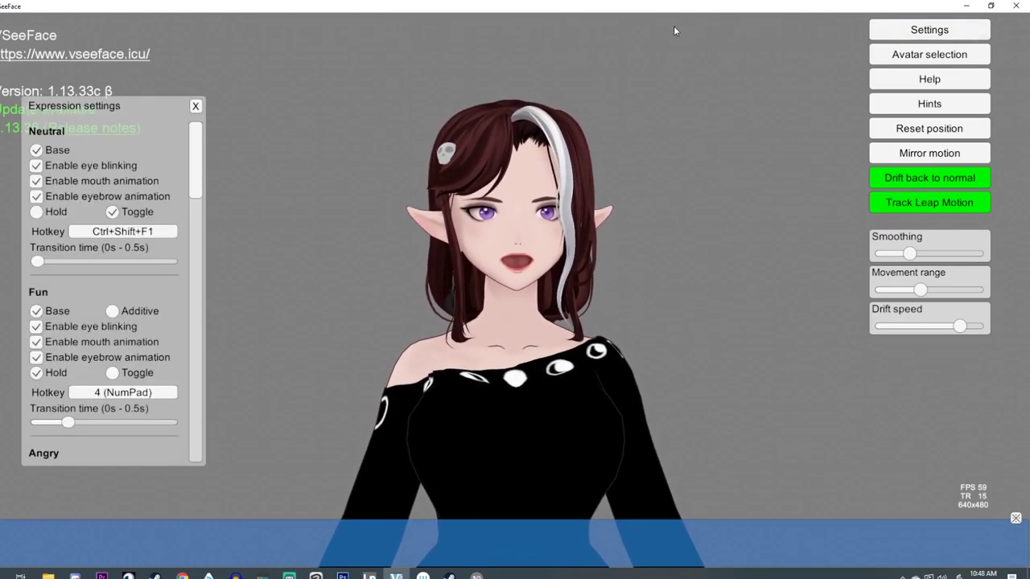
{"action": "left_click_drag", "start_coordinate": [194, 141], "coordinate": [191, 168]}
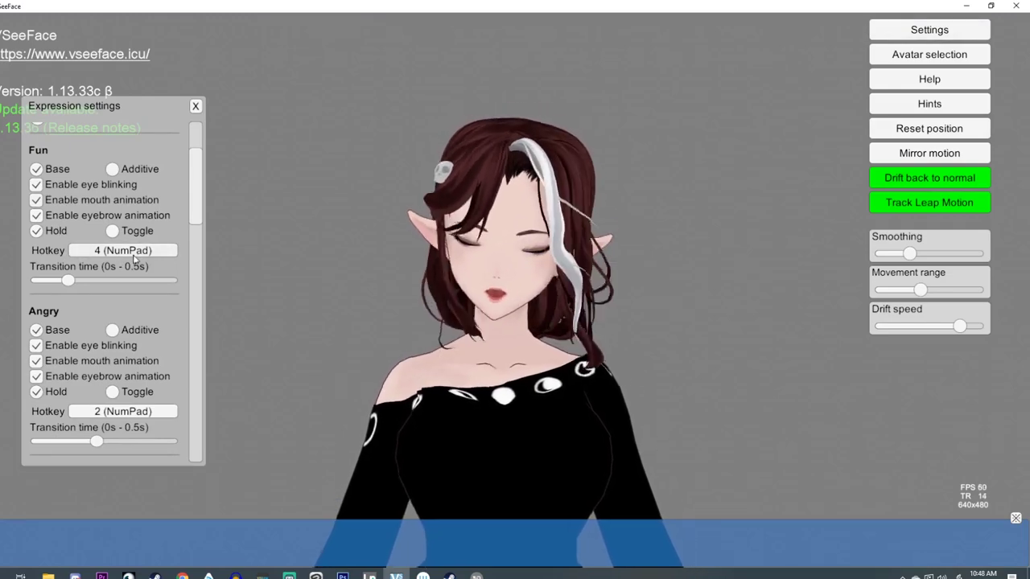
{"action": "left_click_drag", "start_coordinate": [193, 203], "coordinate": [201, 378]}
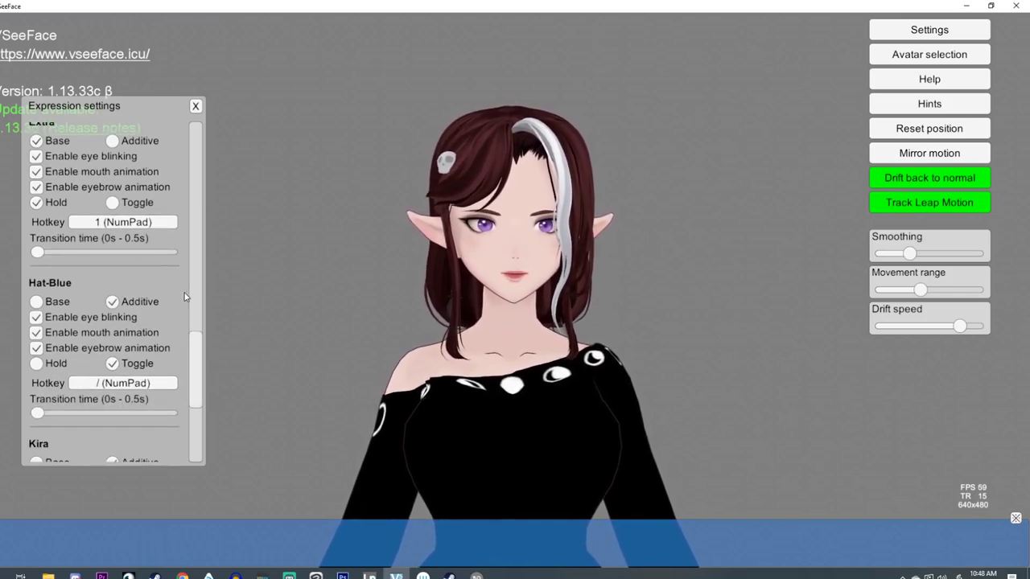
{"action": "scroll", "coordinate": [193, 371], "scroll_direction": "up", "scroll_amount": 2}
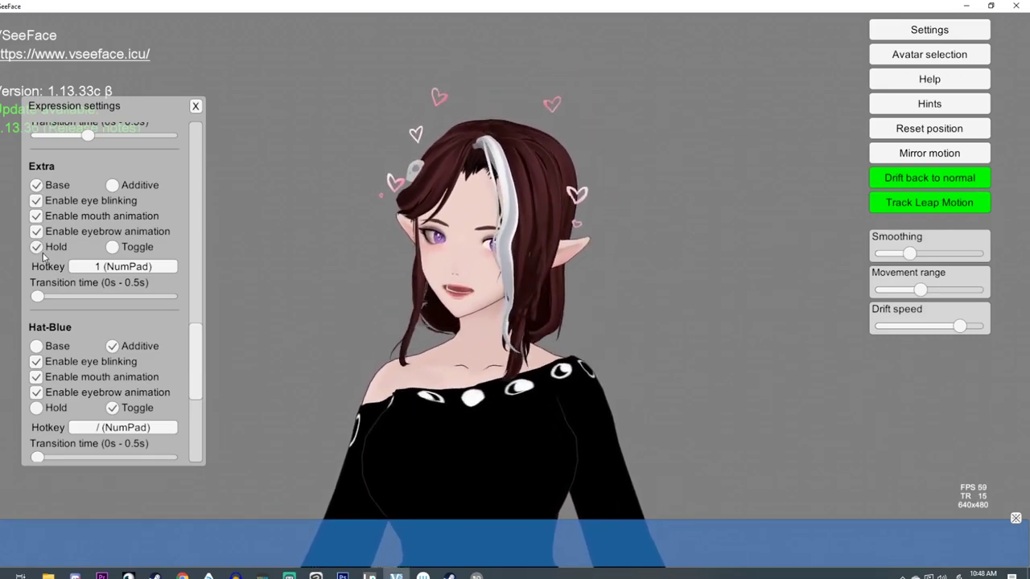
{"action": "scroll", "coordinate": [56, 371], "scroll_direction": "down", "scroll_amount": 2}
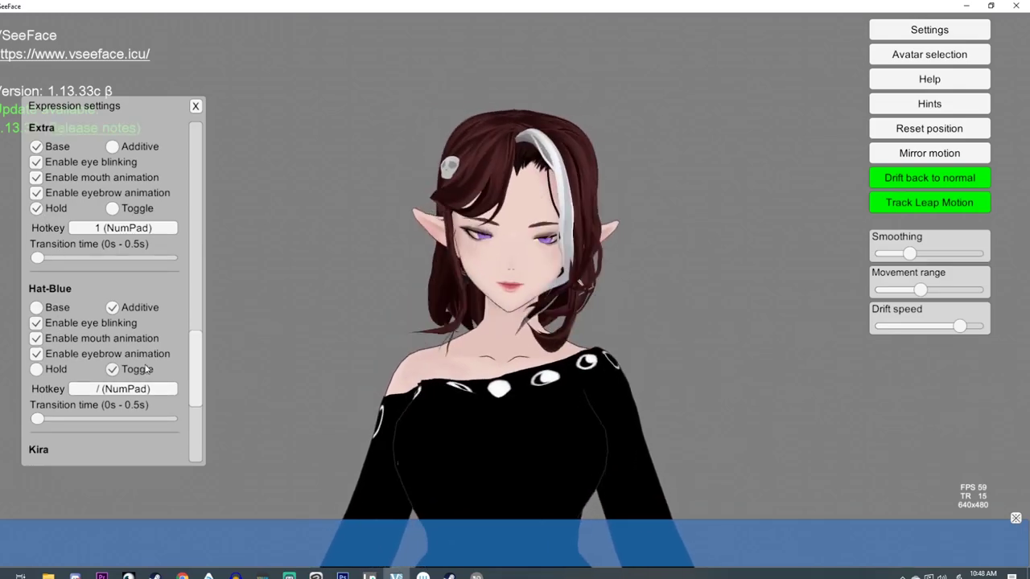
- Toggle the Hat-Blue expression on and off repeatedly to test it and raise its transition time to 0.5 s
{"action": "key", "text": "KP_Divide"}
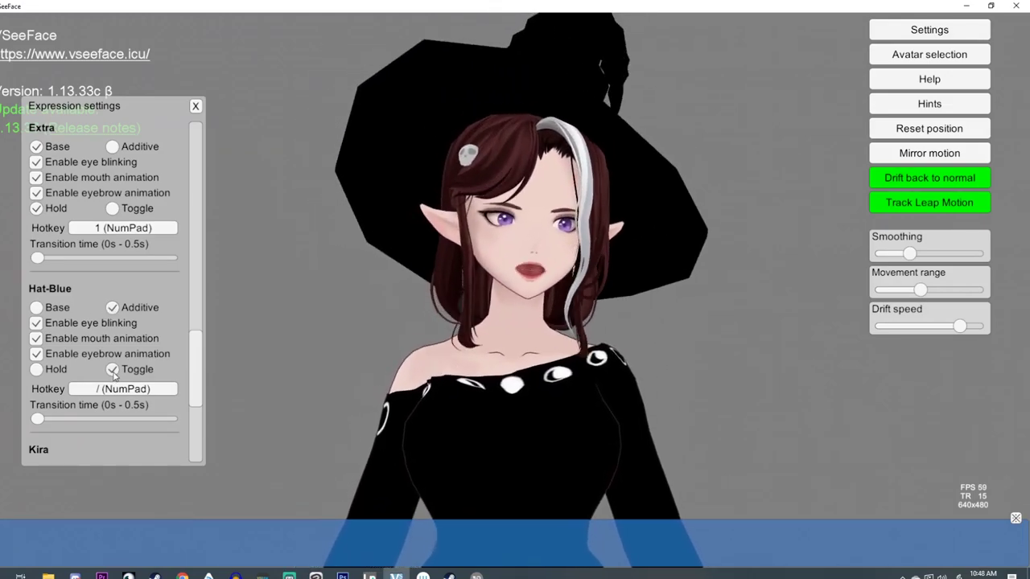
{"action": "key", "text": "KP_Divide"}
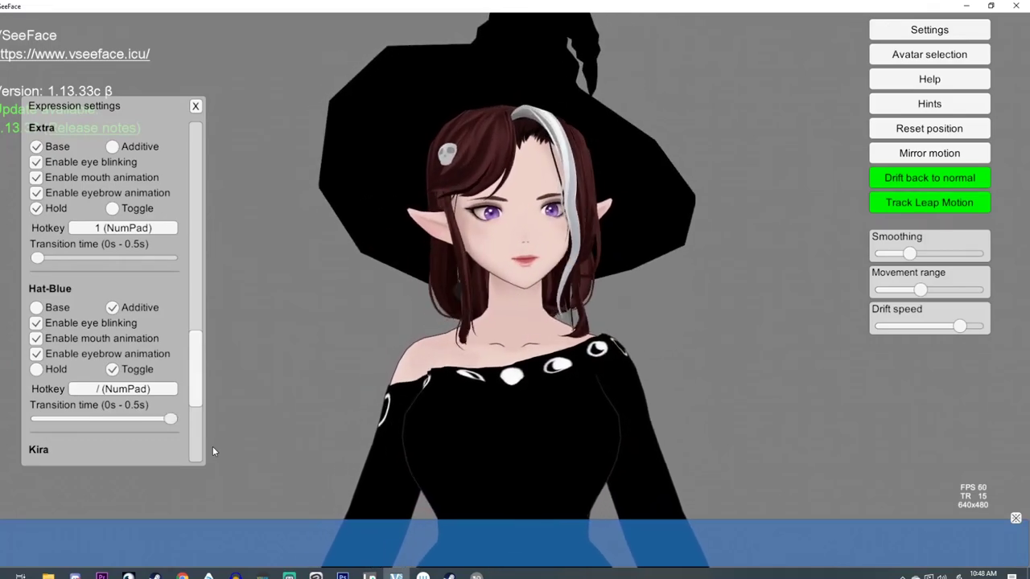
{"action": "key", "text": "KP_Divide"}
{"action": "key", "text": "KP_Divide"}
{"action": "key", "text": "KP_Divide"}
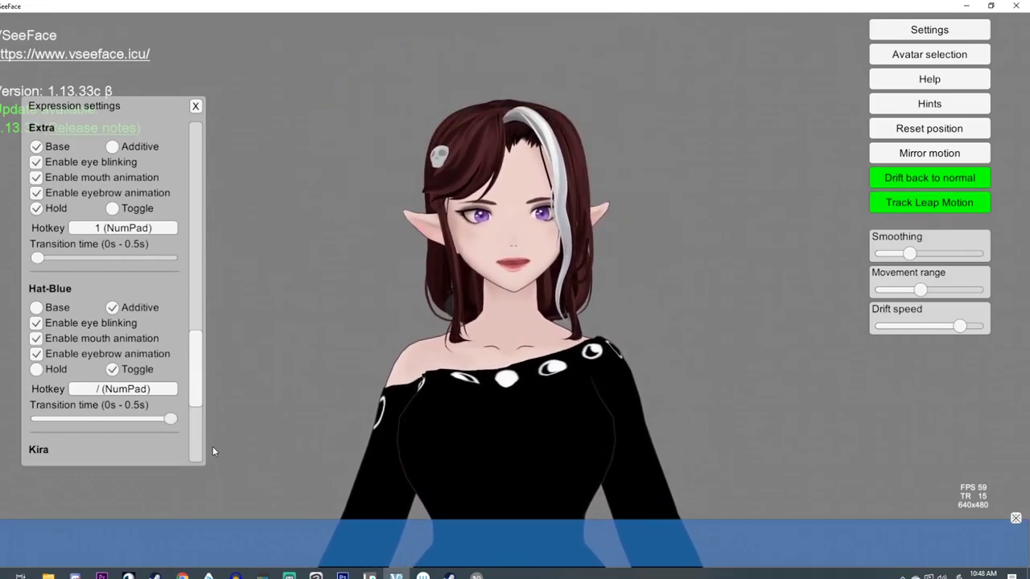
{"action": "key", "text": "KP_Divide"}
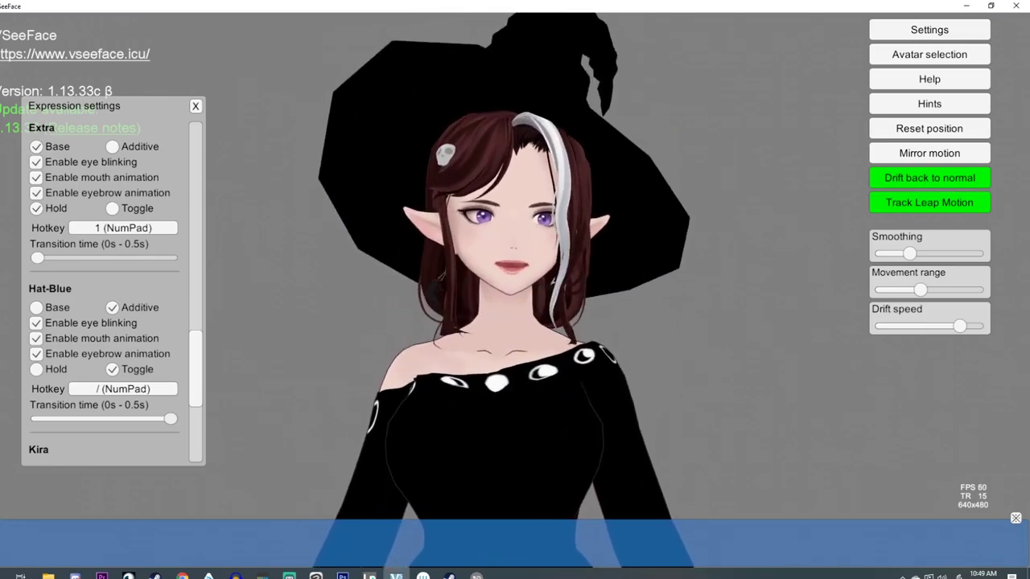
- Set Hat-Blue's transition time to 0 s and hide the hat, and make Extra additive with a transition time of about 0.4 s
{"action": "left_click_drag", "start_coordinate": [150, 420], "coordinate": [24, 431]}
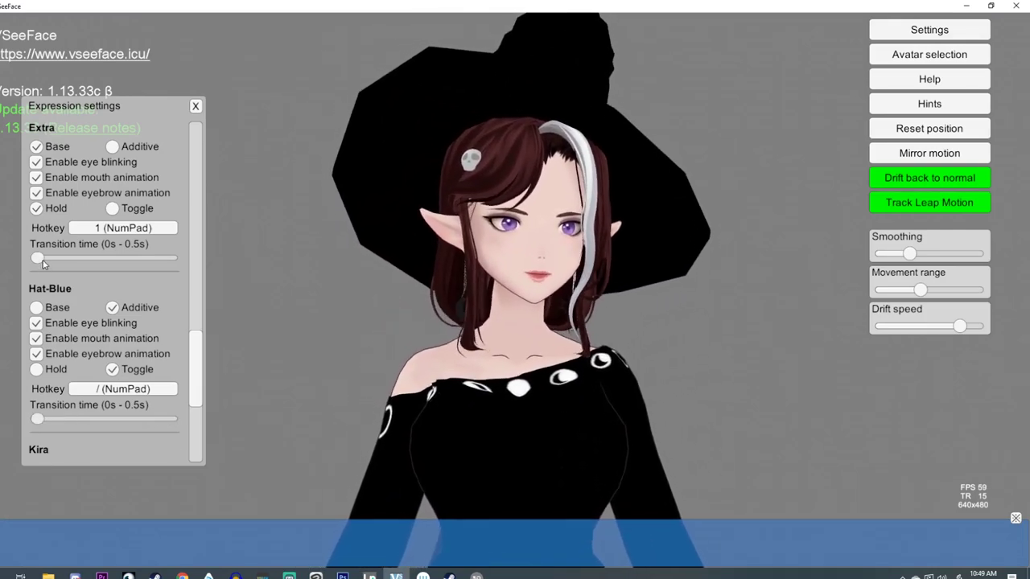
{"action": "left_click_drag", "start_coordinate": [37, 259], "coordinate": [153, 263]}
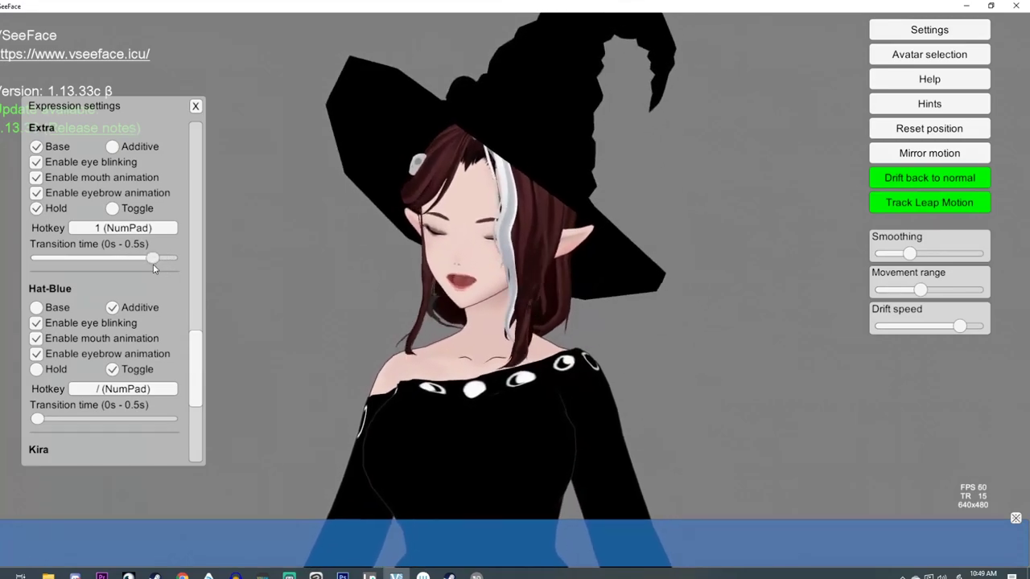
{"action": "key", "text": "KP_Divide"}
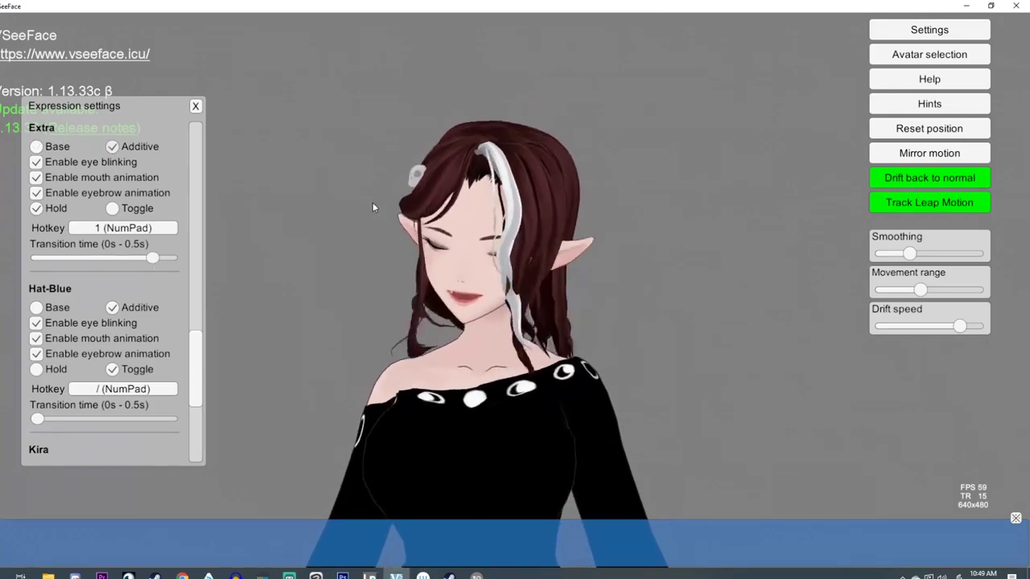
- Trigger the Extra expression repeatedly to test its slow transition, and set its transition time back to 0 s
{"action": "key", "text": "KP_1"}
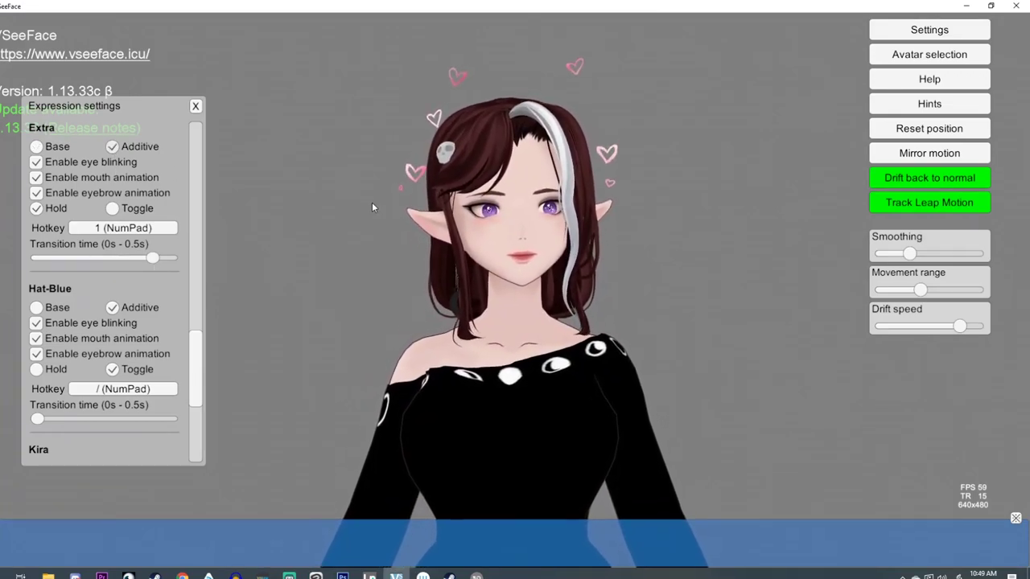
{"action": "key", "text": "KP_1"}
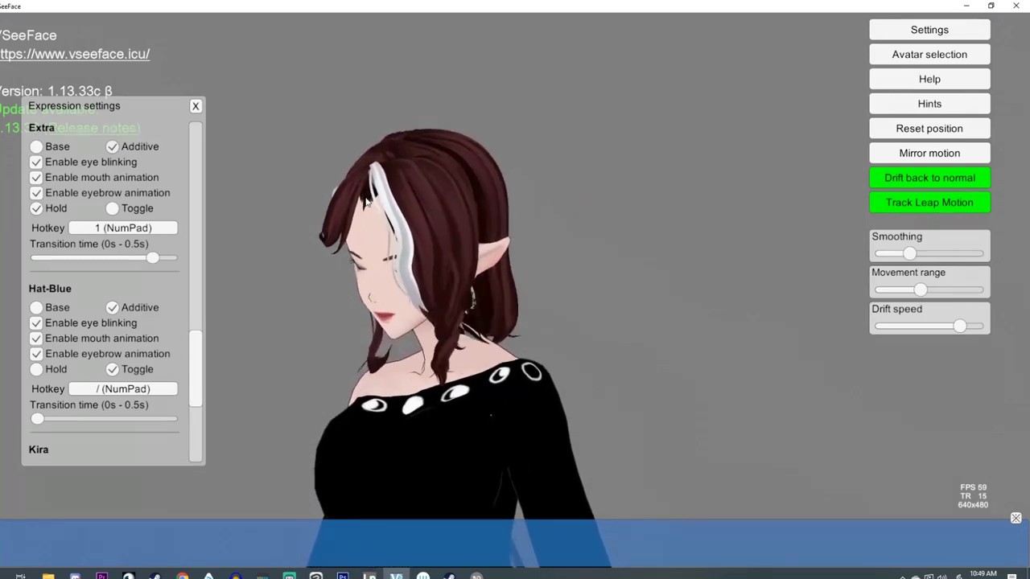
{"action": "key", "text": "KP_1"}
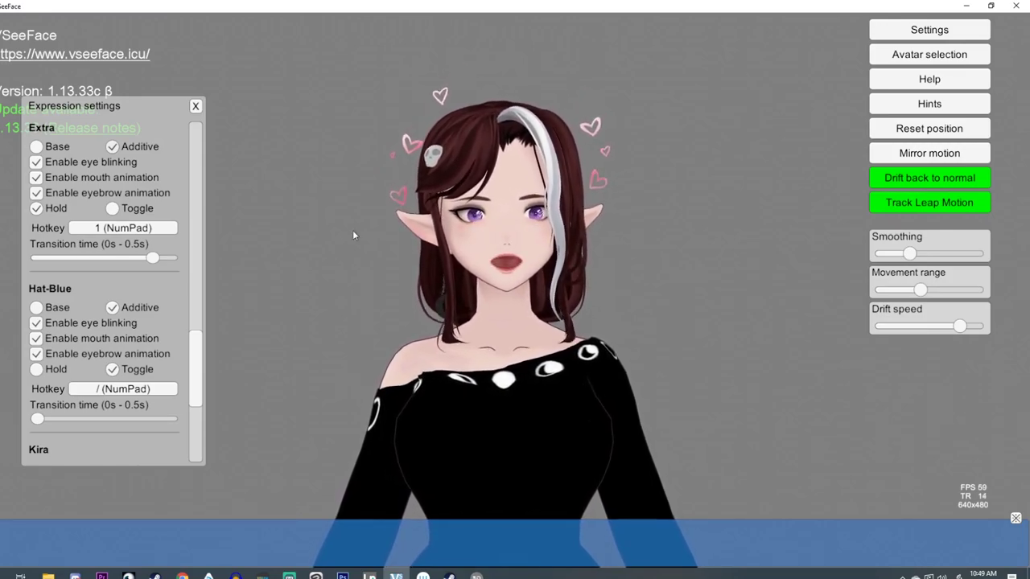
{"action": "left_click_drag", "start_coordinate": [150, 263], "coordinate": [33, 263]}
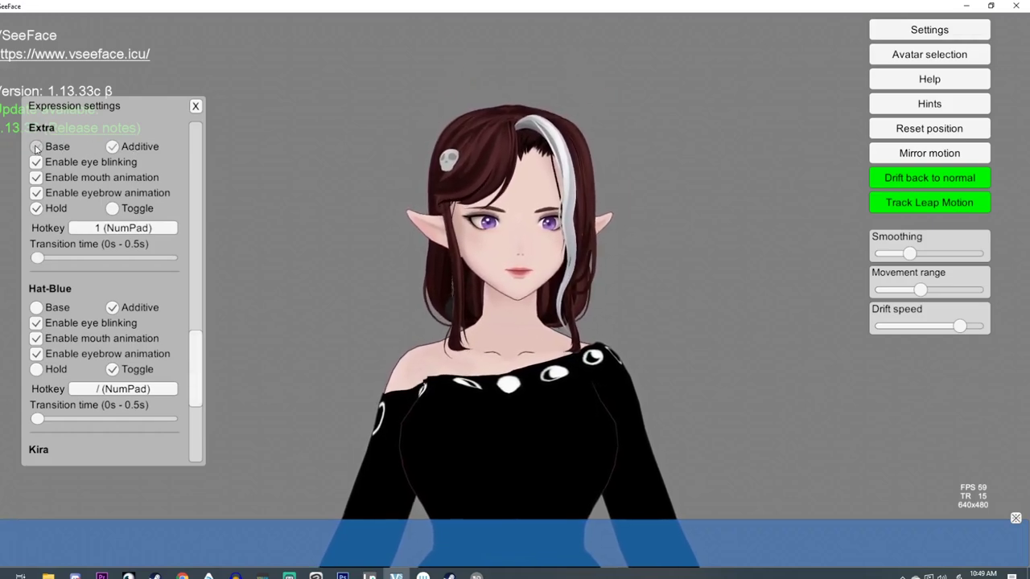
- Test the Kira and Pompom expressions, leave the Pompom pumpkin switched on and close the expression settings
{"action": "left_click_drag", "start_coordinate": [195, 368], "coordinate": [199, 419]}
{"action": "key", "text": "KP_Multiply"}
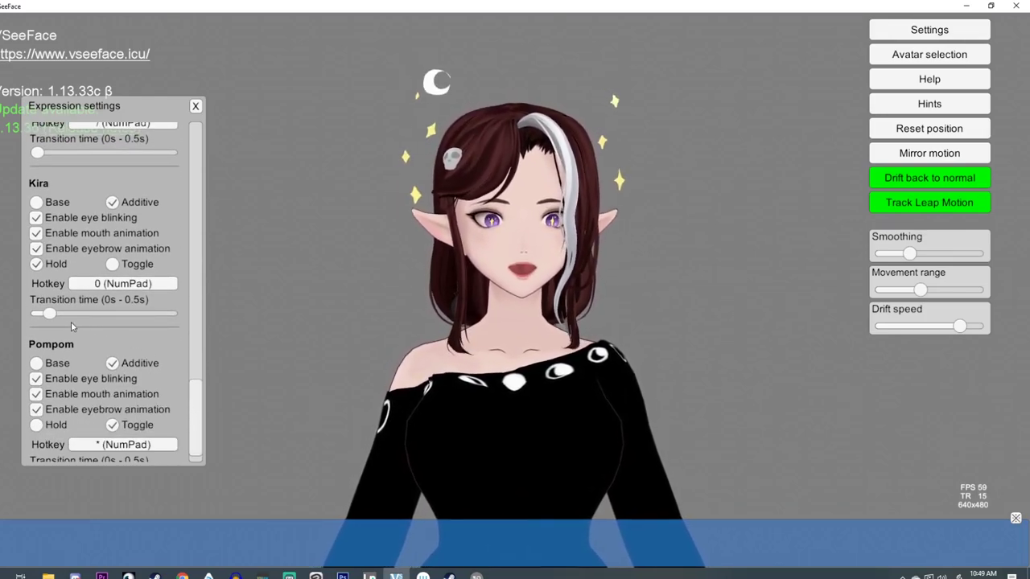
{"action": "left_click_drag", "start_coordinate": [193, 388], "coordinate": [196, 417]}
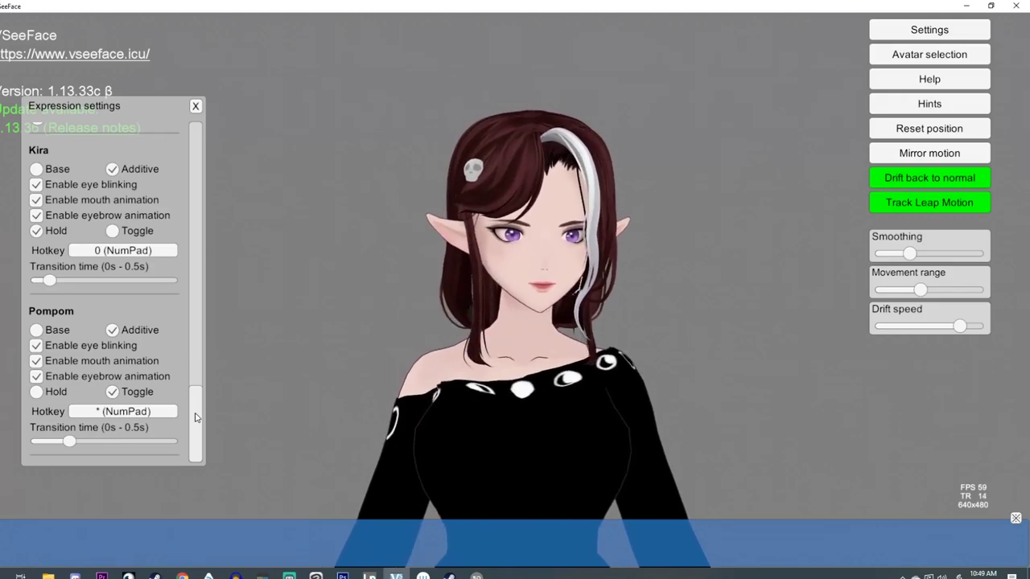
{"action": "key", "text": "KP_Multiply"}
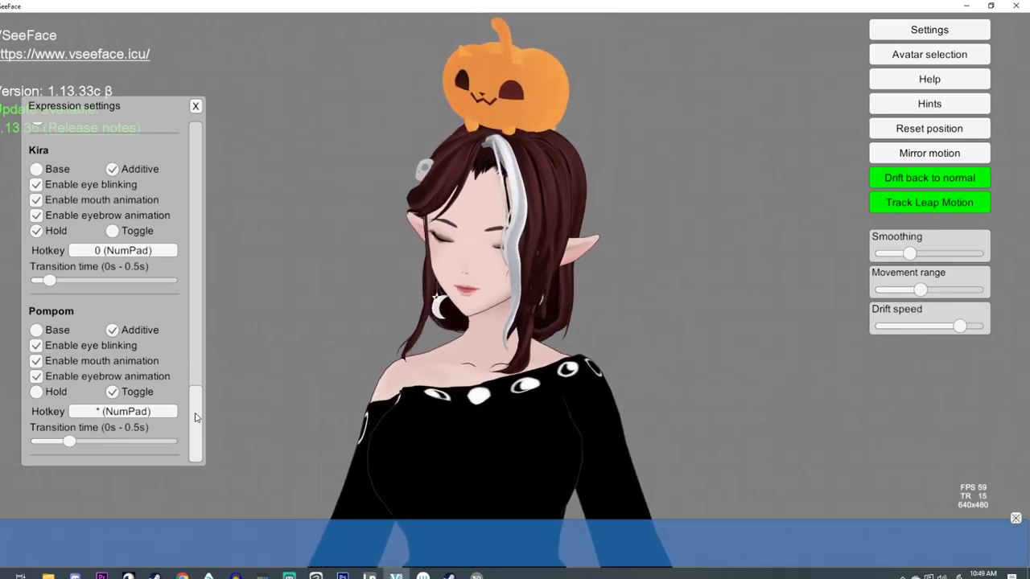
{"action": "key", "text": "KP_Multiply"}
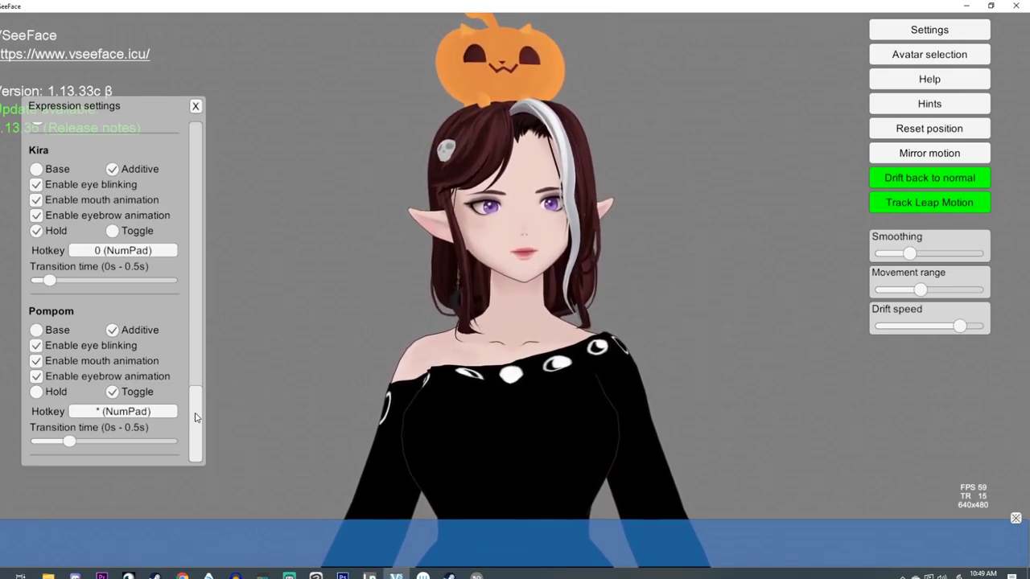
{"action": "key", "text": "KP_Multiply"}
{"action": "key", "text": "KP_Multiply"}
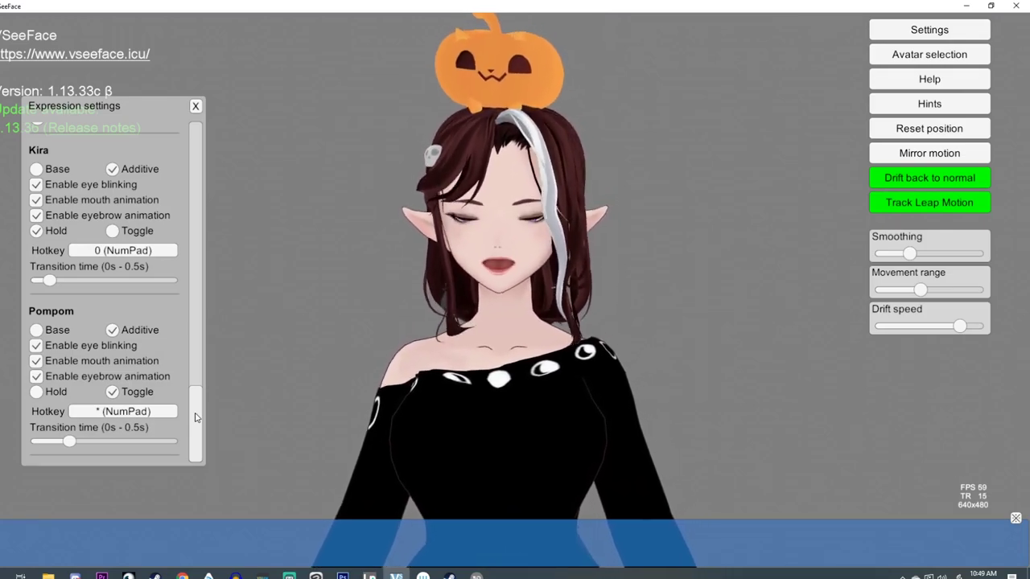
{"action": "left_click", "coordinate": [195, 107]}
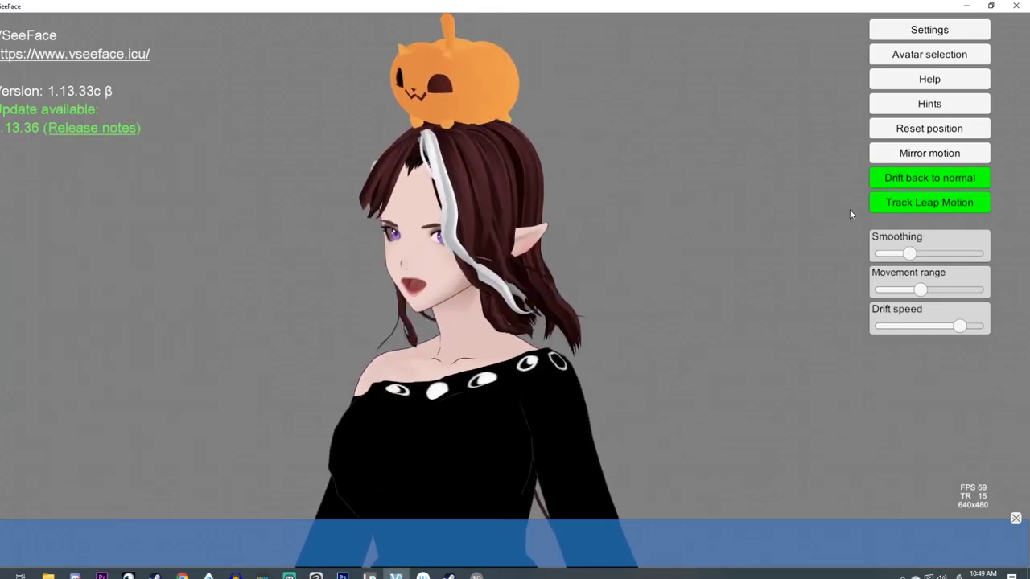
- Reset the avatar's position, and switch Drift back to normal off and on again to compare its effect
{"action": "left_click", "coordinate": [935, 131]}
{"action": "left_click", "coordinate": [933, 132]}
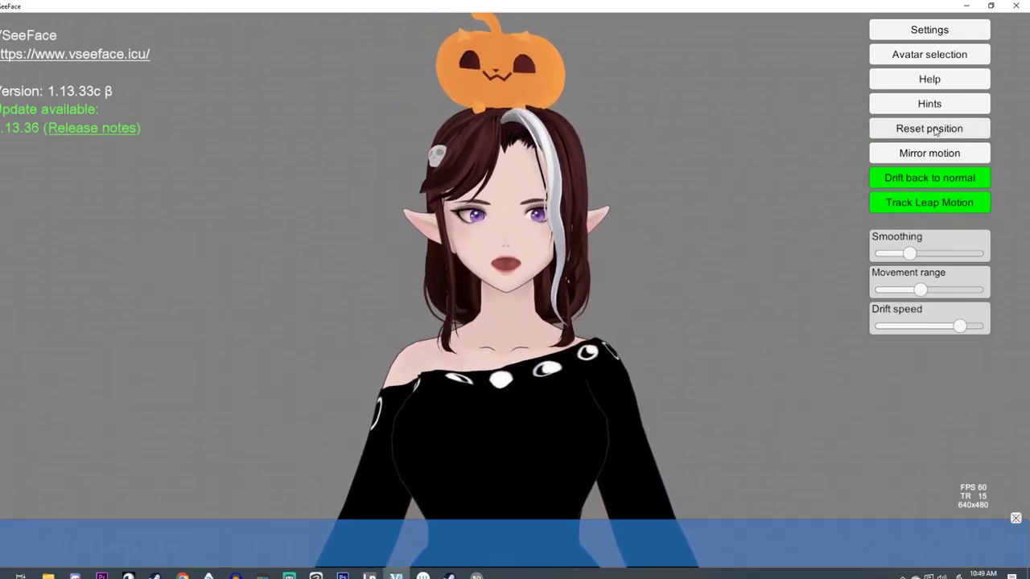
{"action": "left_click", "coordinate": [902, 185]}
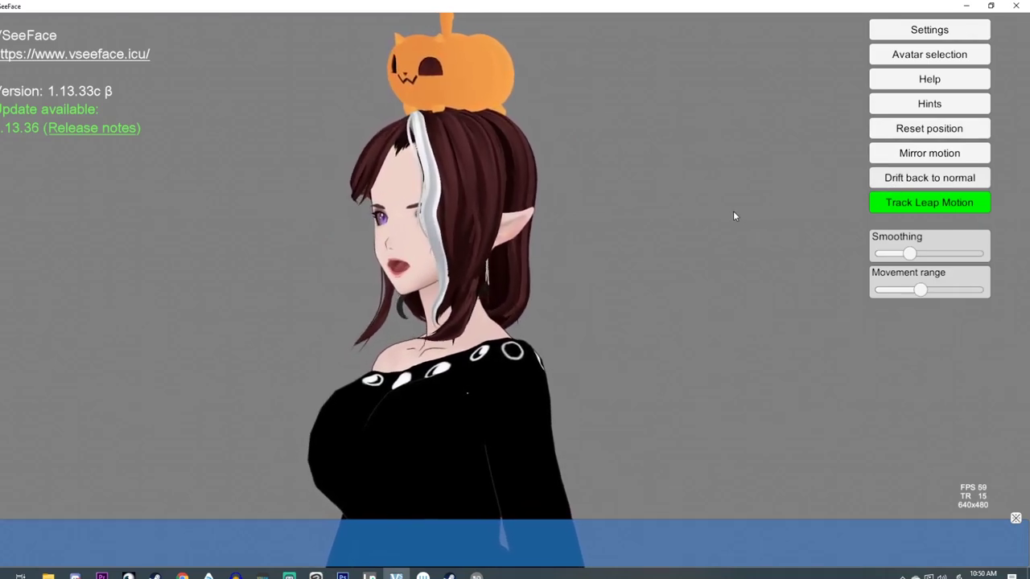
{"action": "left_click", "coordinate": [931, 178]}
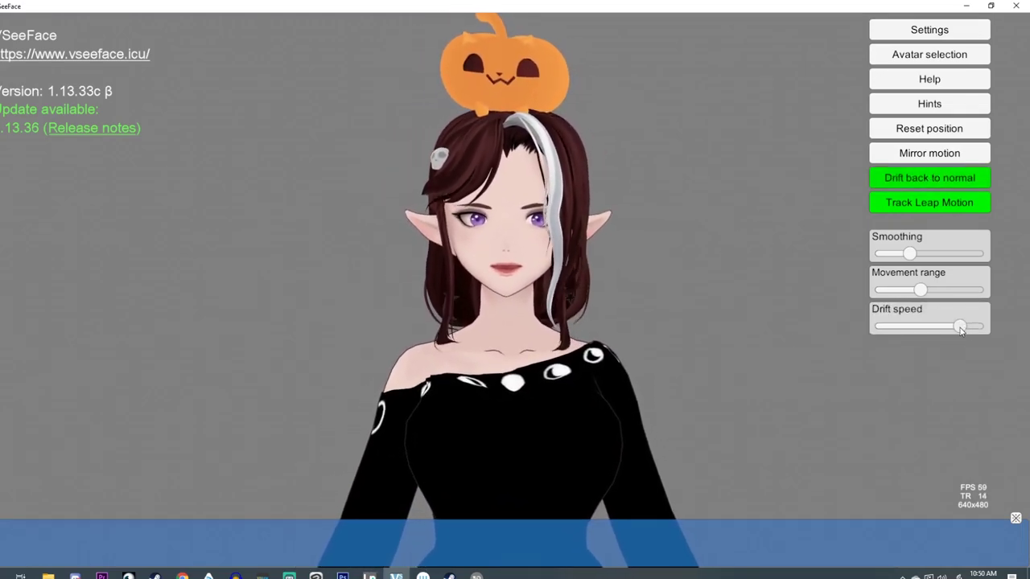
- Try minimum and near-maximum drift speeds on the avatar, and return the drift speed to roughly three quarters of its range
{"action": "left_click_drag", "start_coordinate": [959, 325], "coordinate": [878, 328]}
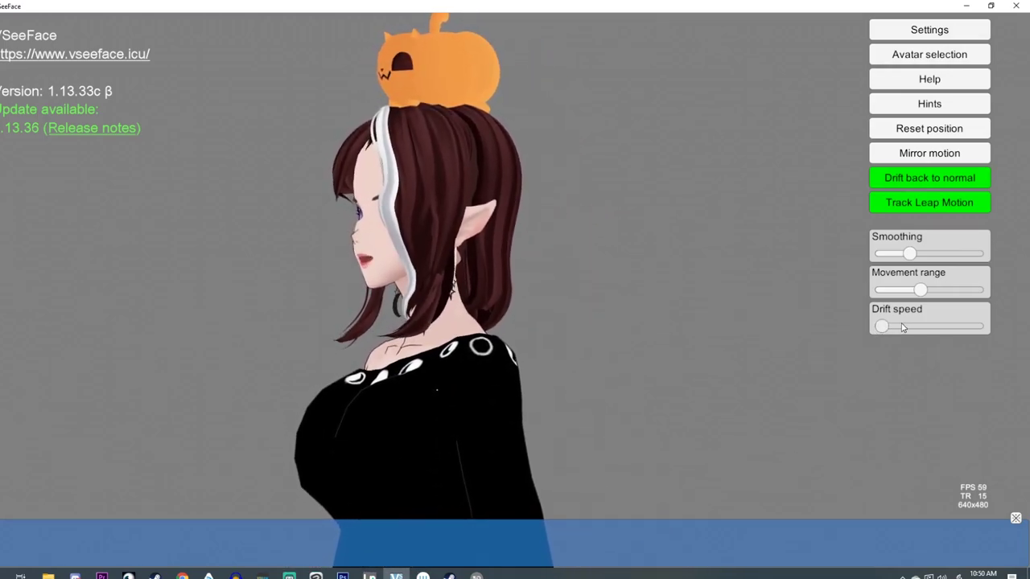
{"action": "left_click_drag", "start_coordinate": [899, 328], "coordinate": [975, 326]}
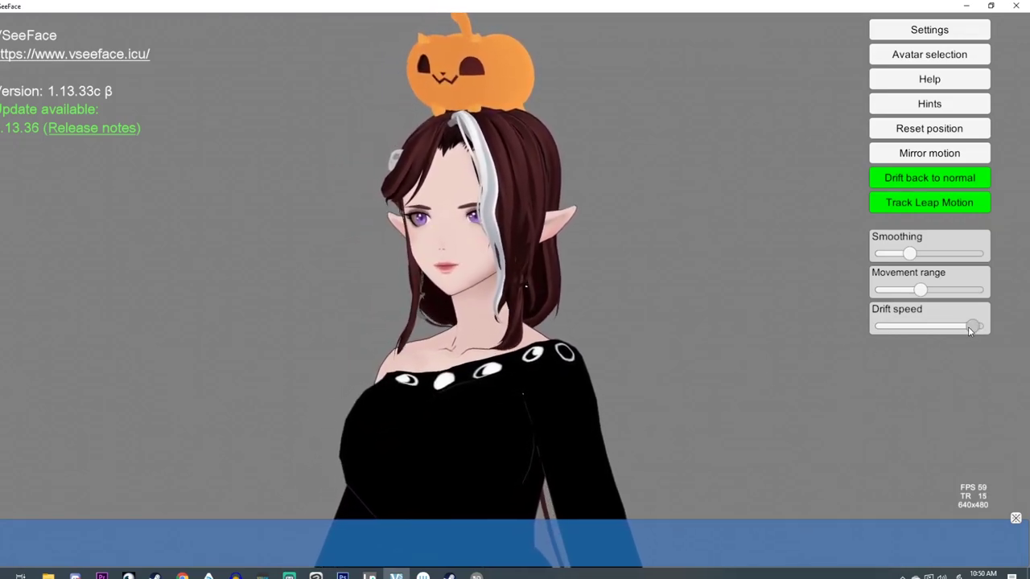
{"action": "left_click_drag", "start_coordinate": [972, 327], "coordinate": [949, 329]}
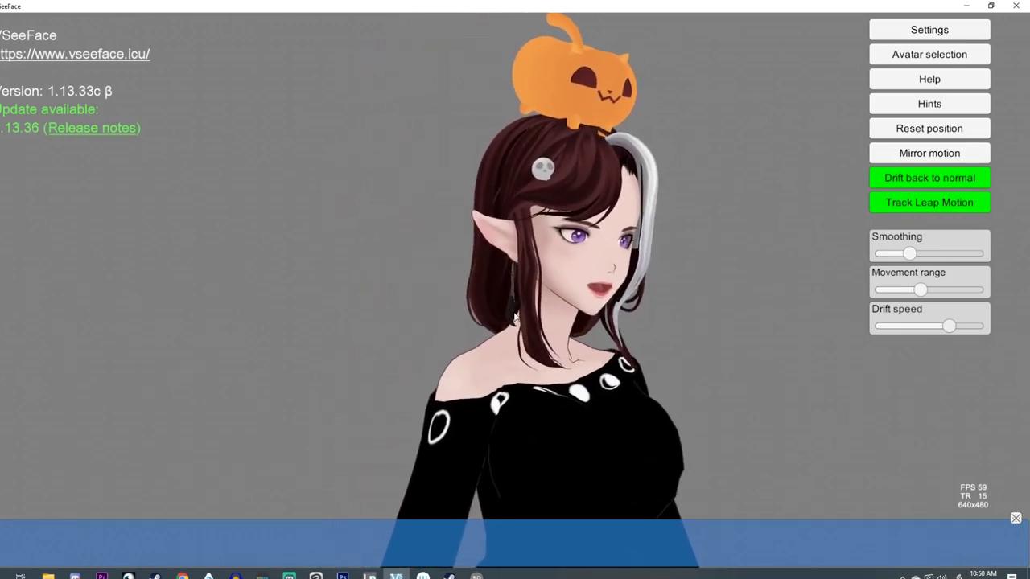
{"action": "left_click_drag", "start_coordinate": [949, 325], "coordinate": [959, 327]}
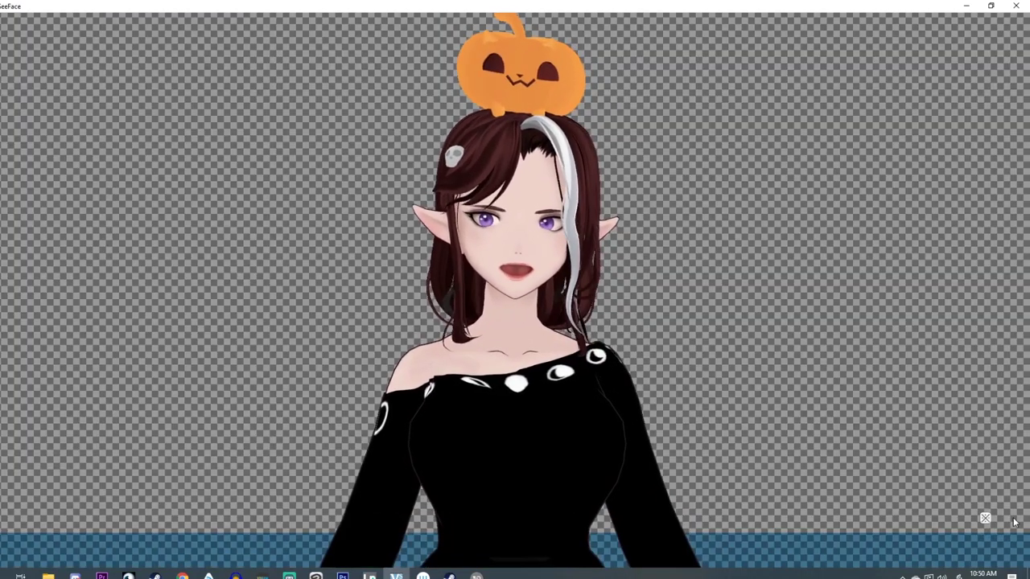
- Hide the VSeeFace interface to get a transparent background, and switch to Streamlabs OBS with its window over the avatar
{"action": "left_click", "coordinate": [1016, 519]}
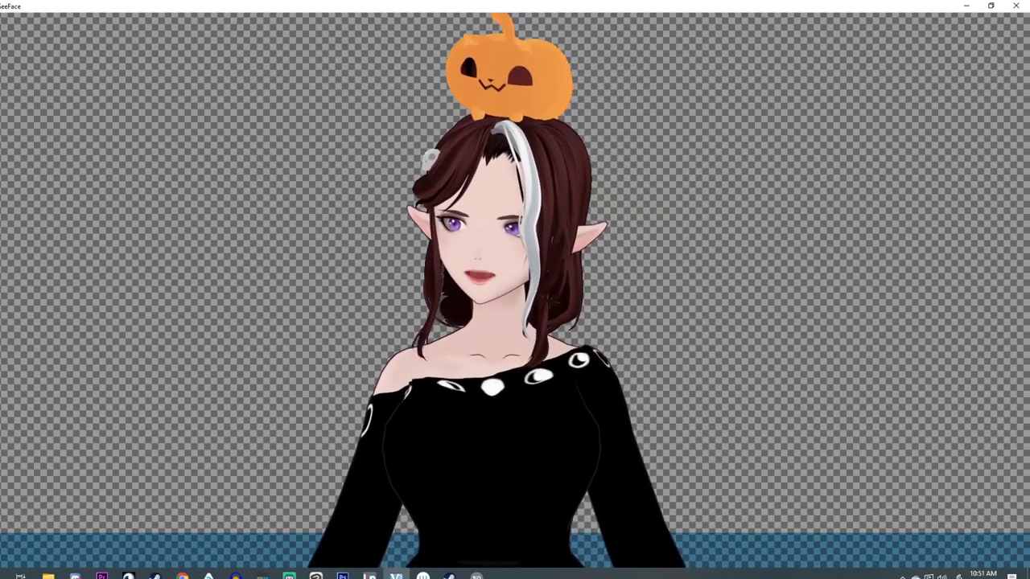
{"action": "key", "text": "alt+Tab"}
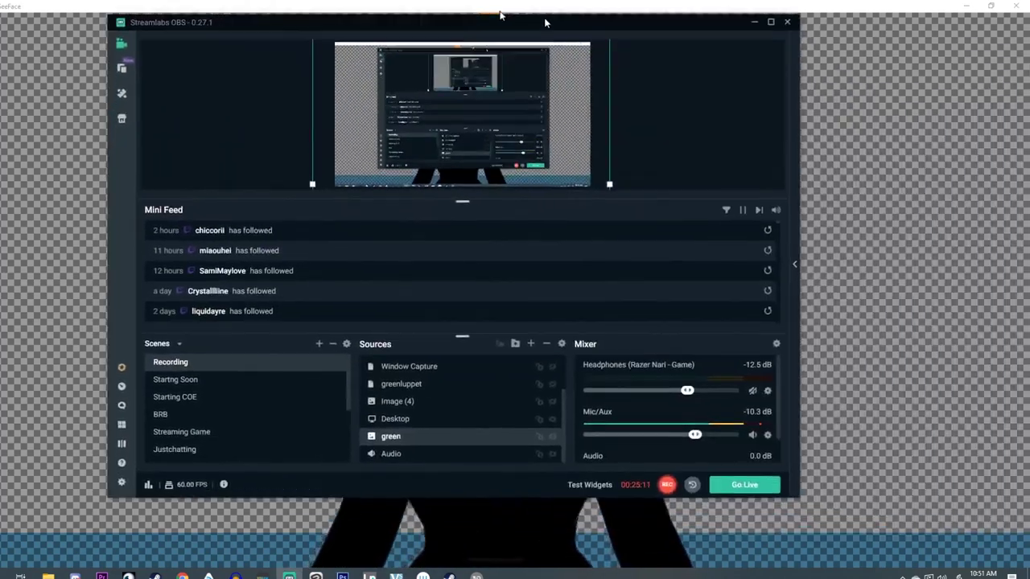
{"action": "key", "text": "super+shift+Right"}
{"action": "left_click_drag", "start_coordinate": [561, 57], "coordinate": [623, 48]}
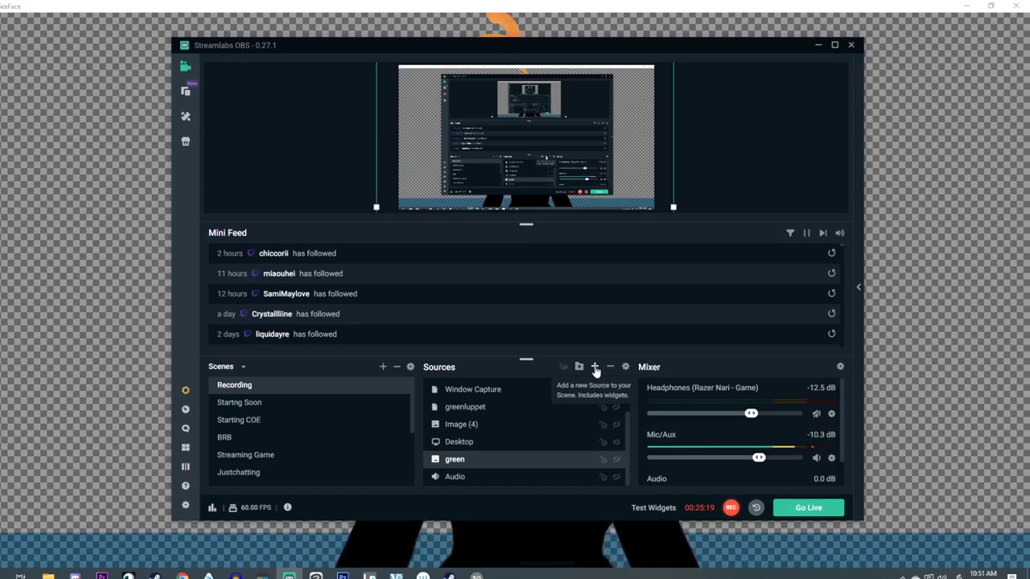
- Add the existing "seeface" Game Capture source to the Recording scene
{"action": "left_click", "coordinate": [595, 368]}
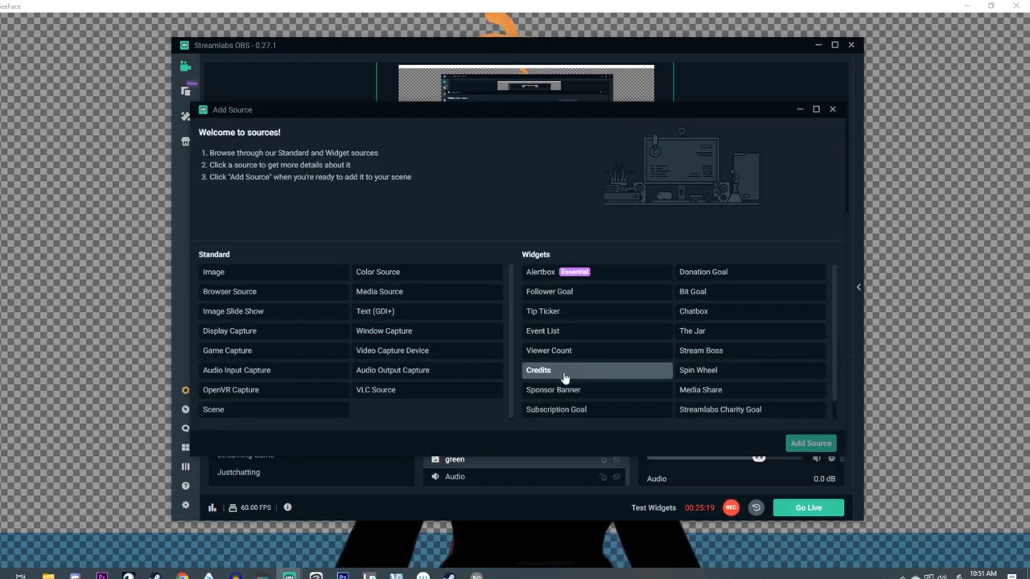
{"action": "left_click", "coordinate": [223, 352]}
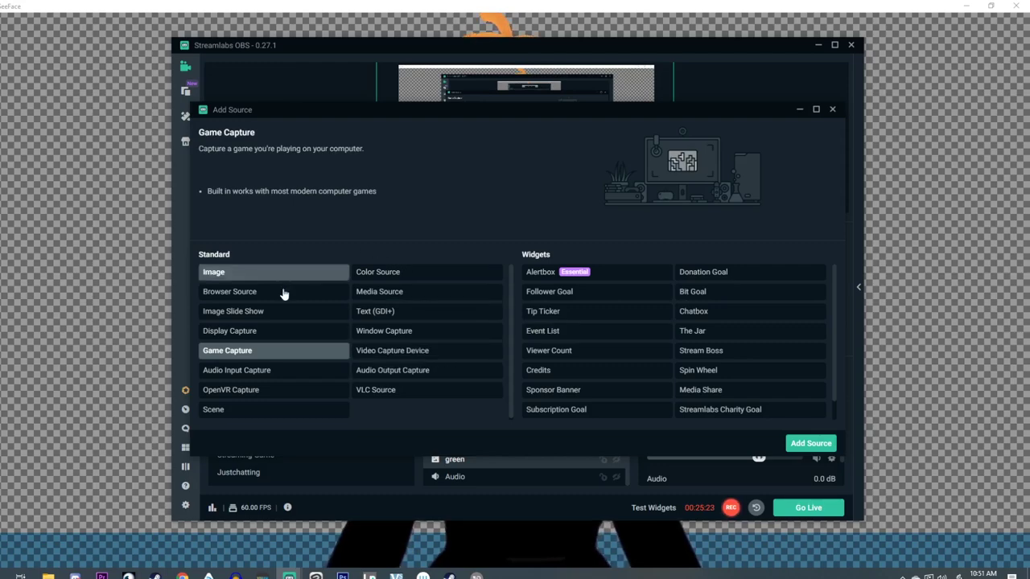
{"action": "left_click", "coordinate": [810, 444]}
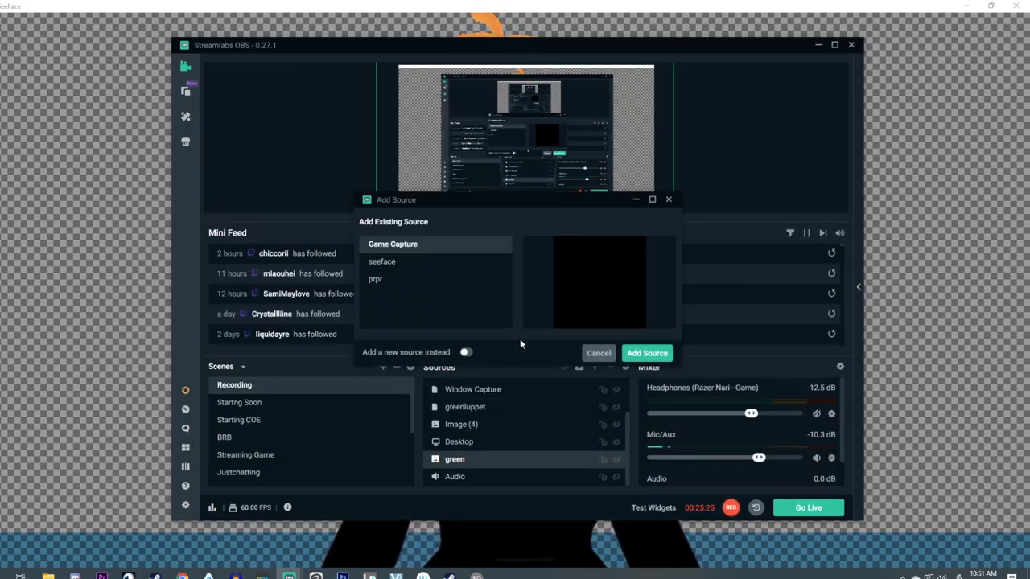
{"action": "left_click", "coordinate": [378, 262]}
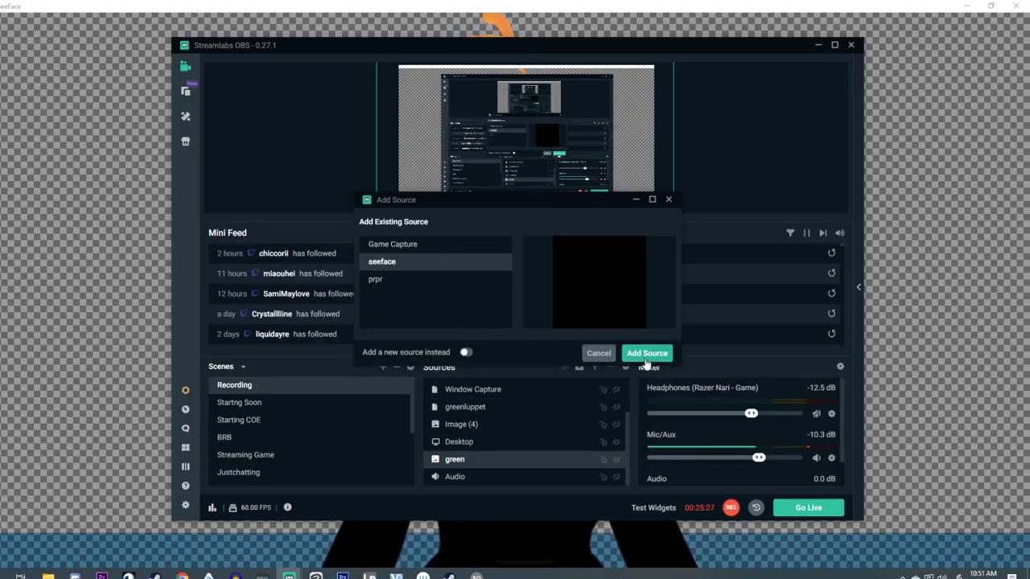
{"action": "left_click", "coordinate": [646, 353]}
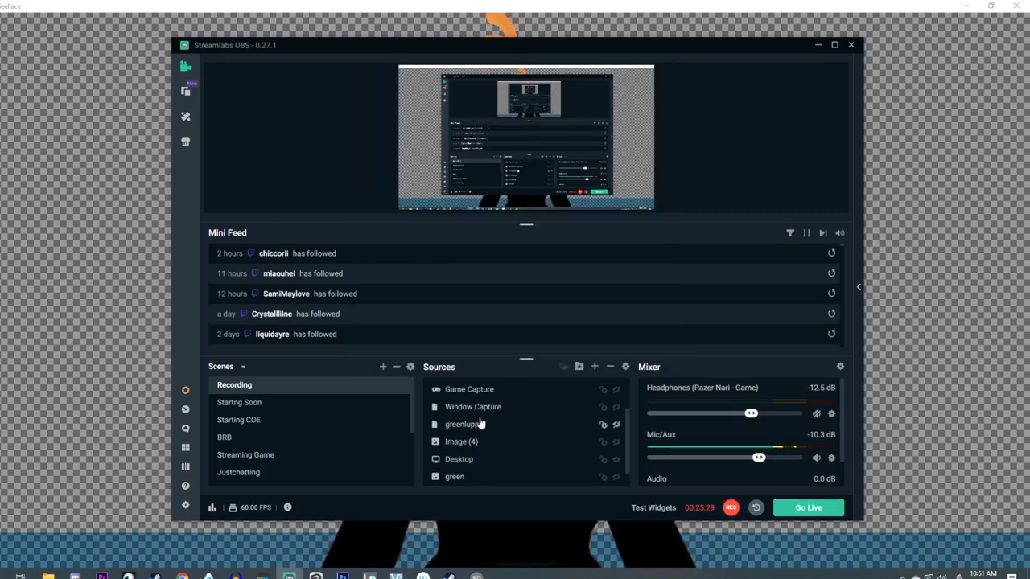
- Set the Game Capture source to capture the window [VSeeFace.exe]: VSeeFace and confirm its settings
{"action": "double_click", "coordinate": [463, 387]}
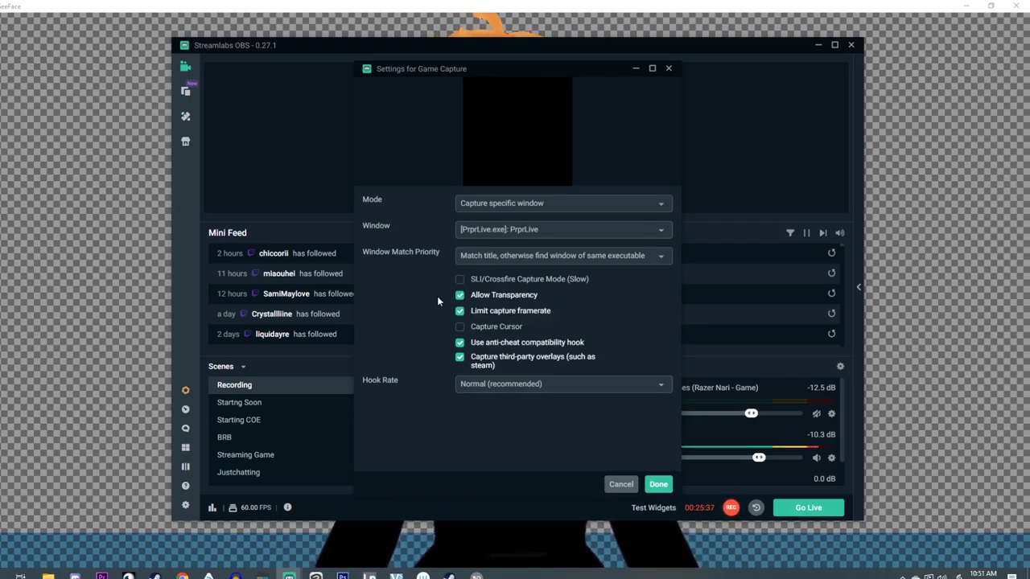
{"action": "left_click", "coordinate": [521, 234]}
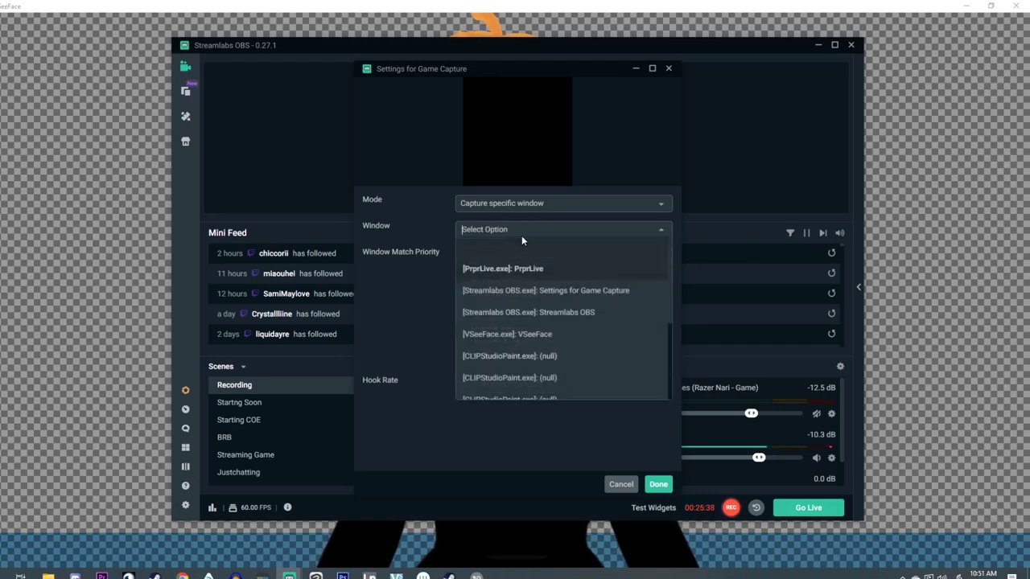
{"action": "left_click", "coordinate": [544, 341]}
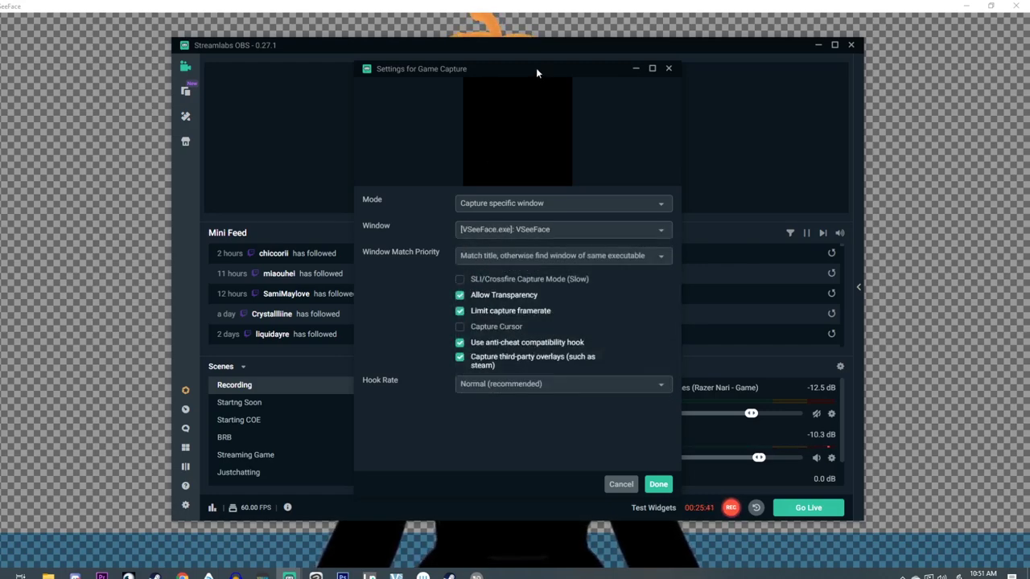
{"action": "left_click_drag", "start_coordinate": [538, 74], "coordinate": [210, 62]}
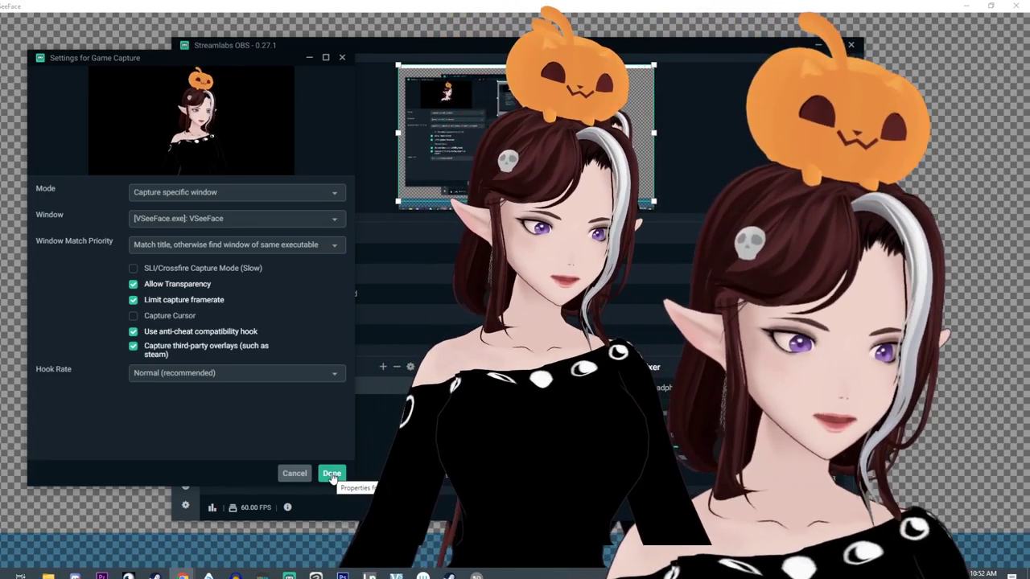
{"action": "left_click", "coordinate": [331, 474]}
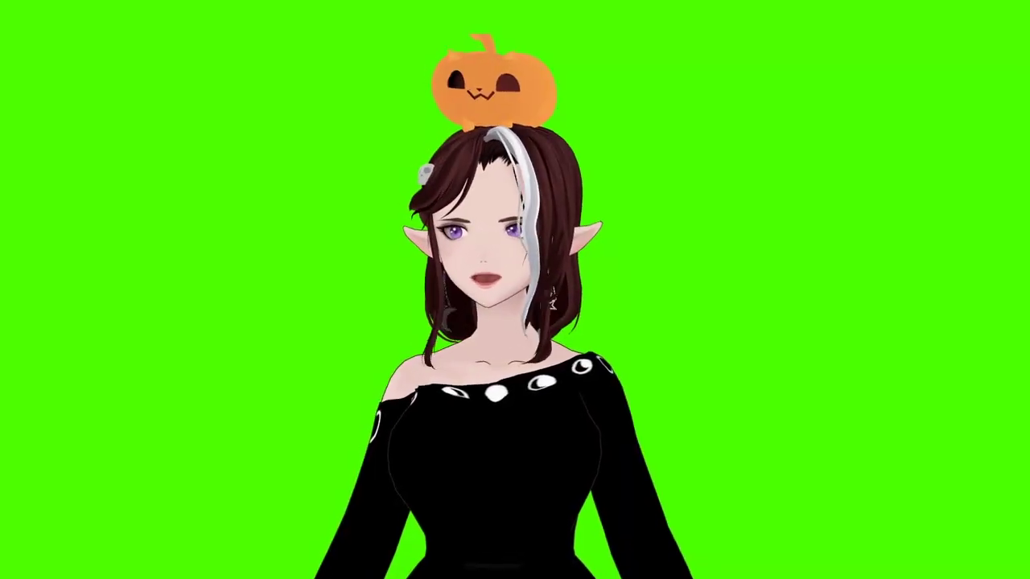